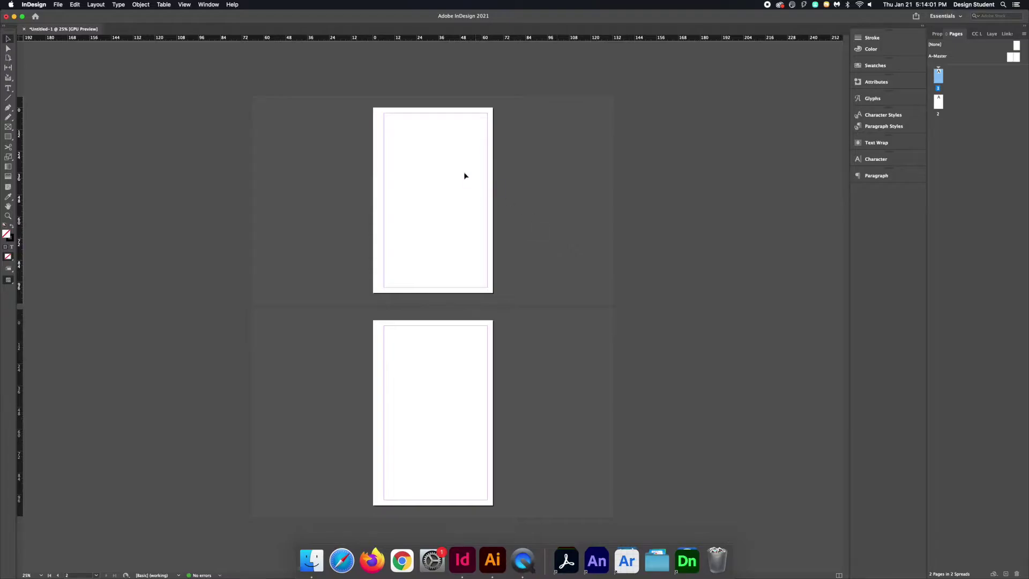
- Choose Card Print.ai as the file to place
click(58, 5)
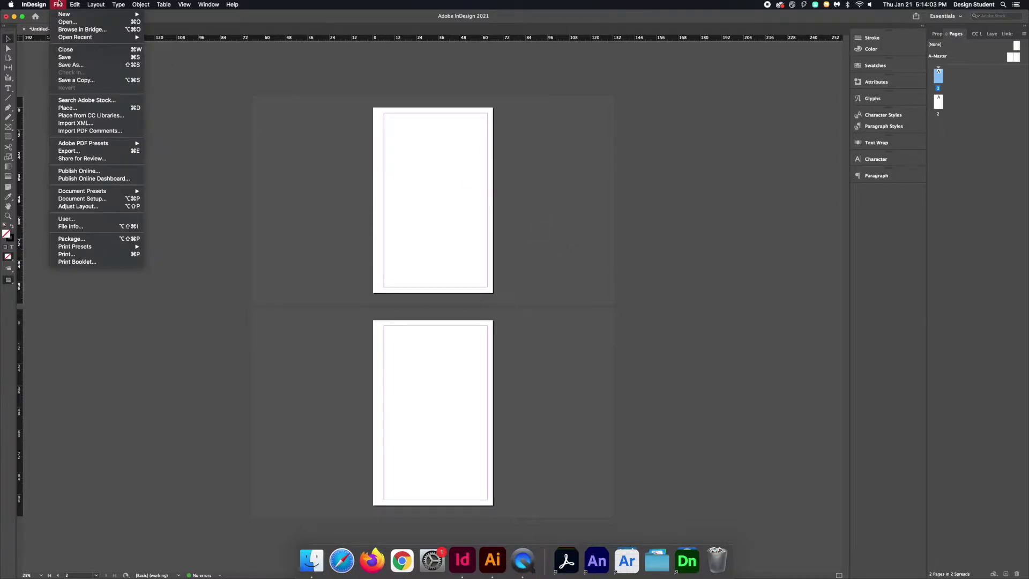
click(89, 109)
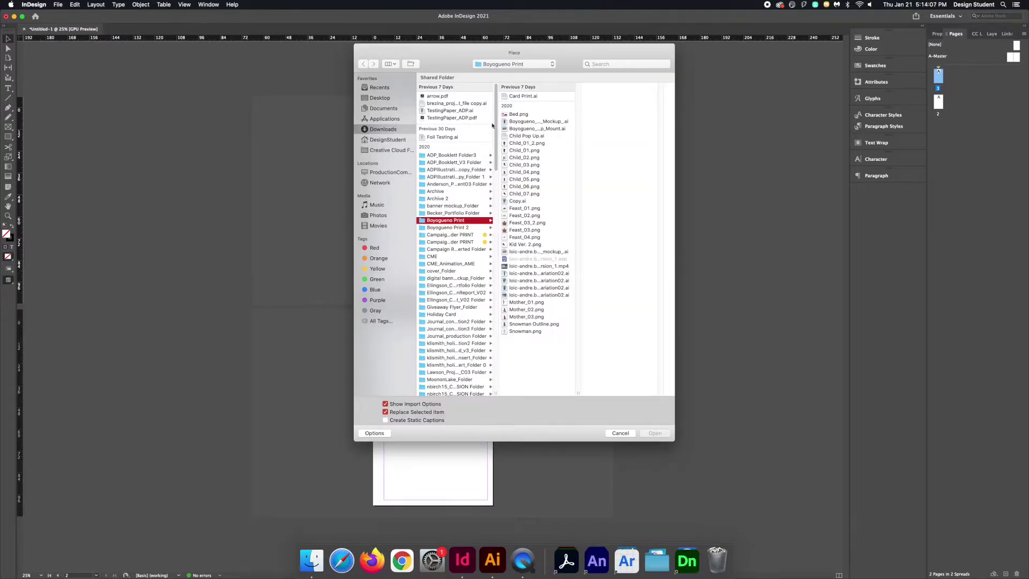
click(519, 97)
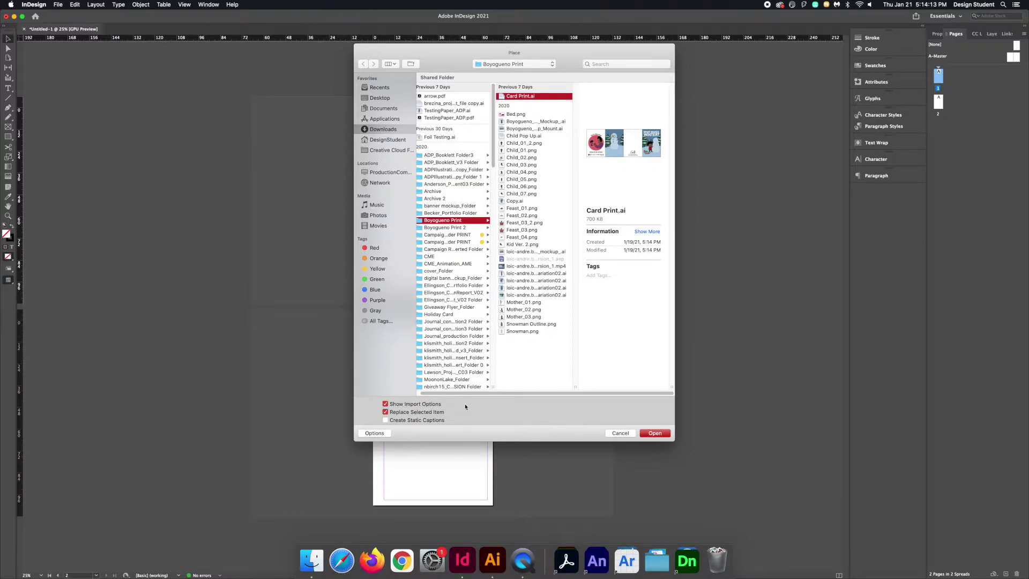
click(647, 432)
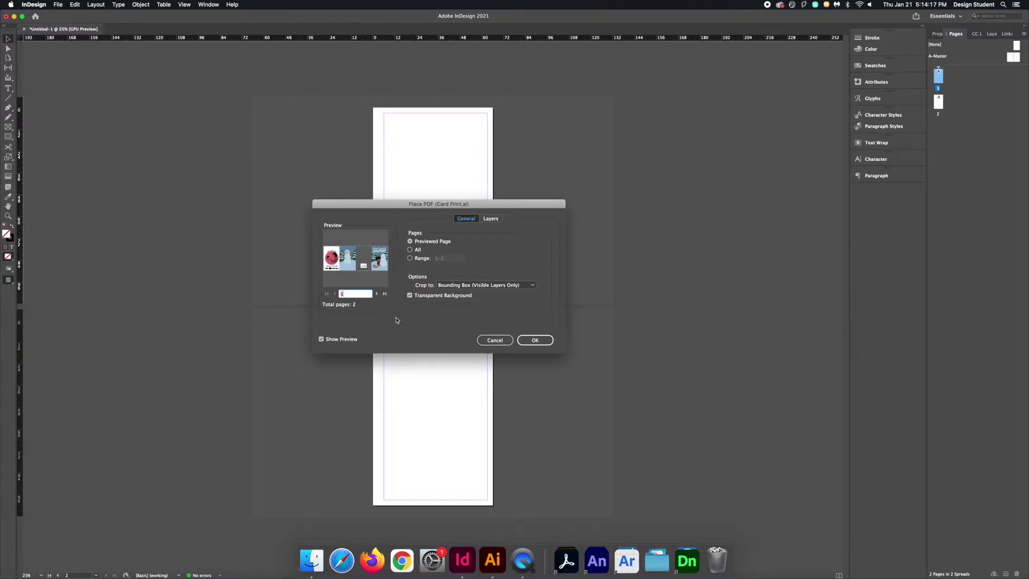
- In the Place PDF options, import all pages with layers left visible, and confirm
click(377, 293)
click(335, 294)
click(410, 249)
click(488, 218)
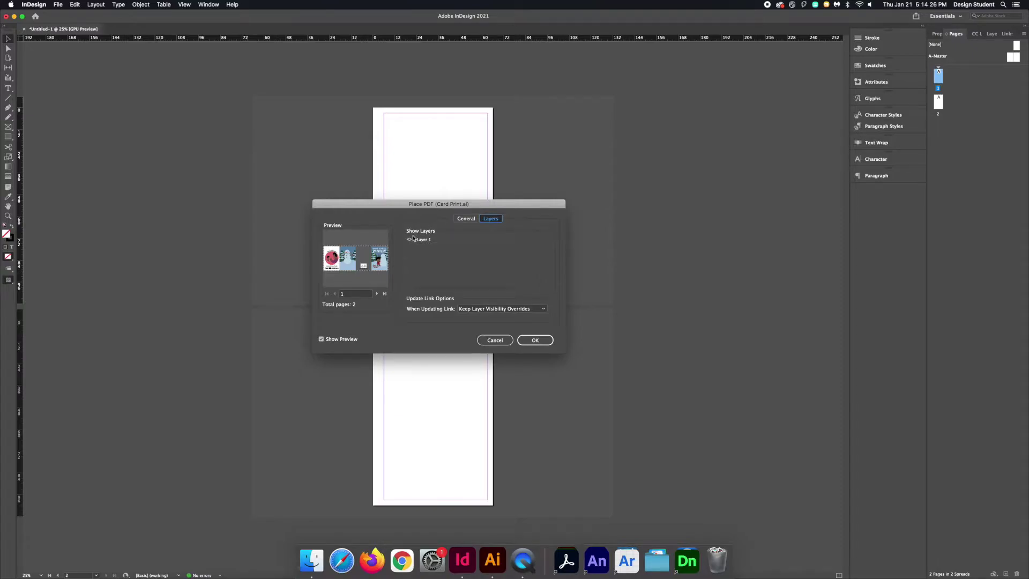
click(410, 240)
click(411, 240)
click(465, 218)
click(535, 340)
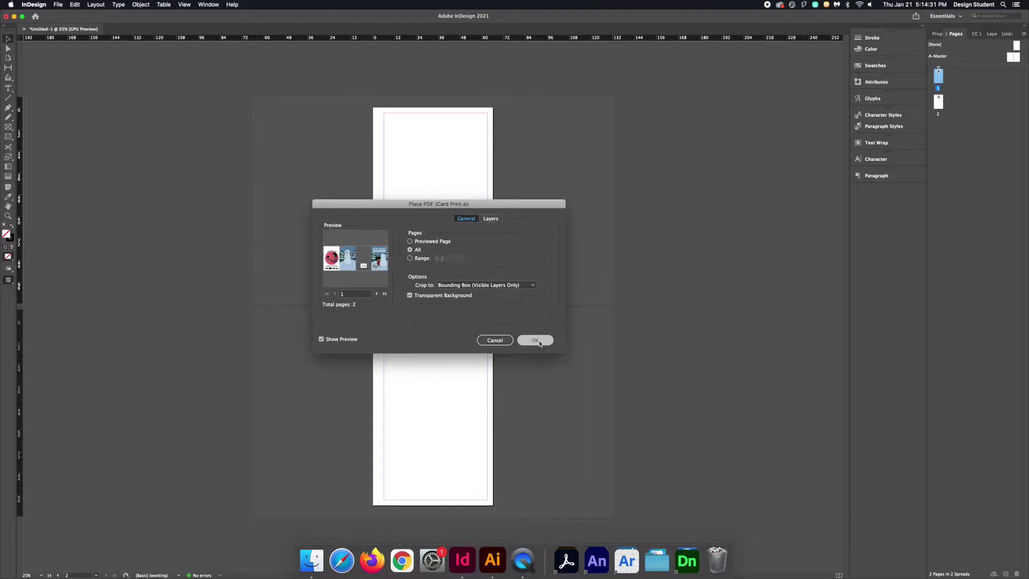
click(438, 272)
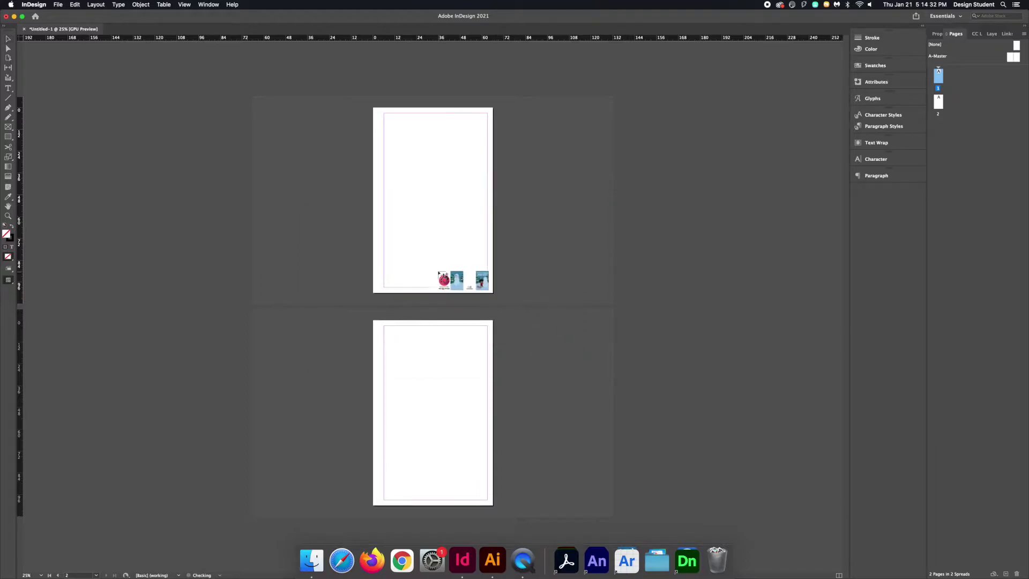
- Place both artwork pages and rotate the page-1 artwork 90° upright
click(394, 176)
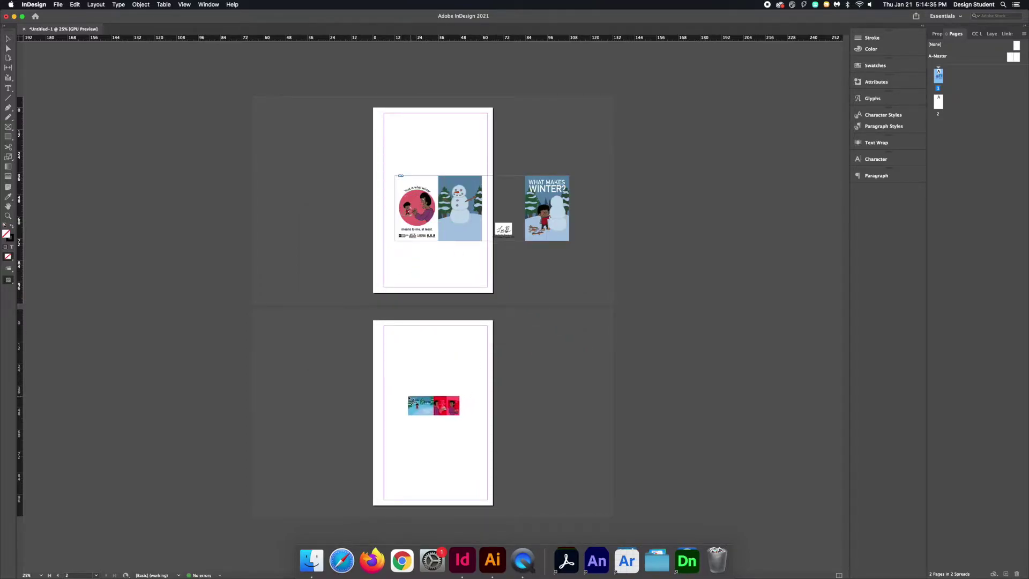
drag(400, 395, 400, 396)
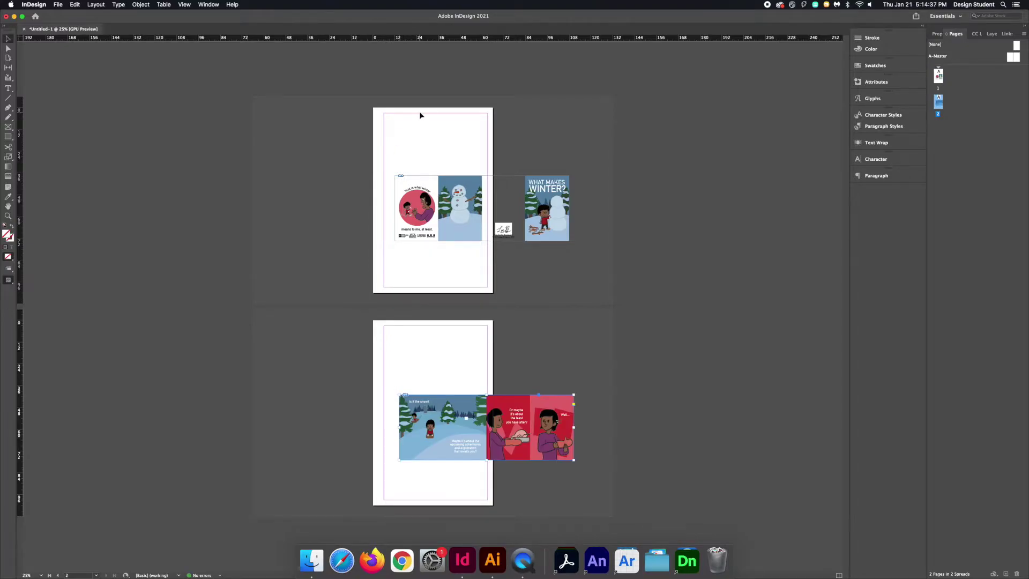
drag(445, 207, 440, 198)
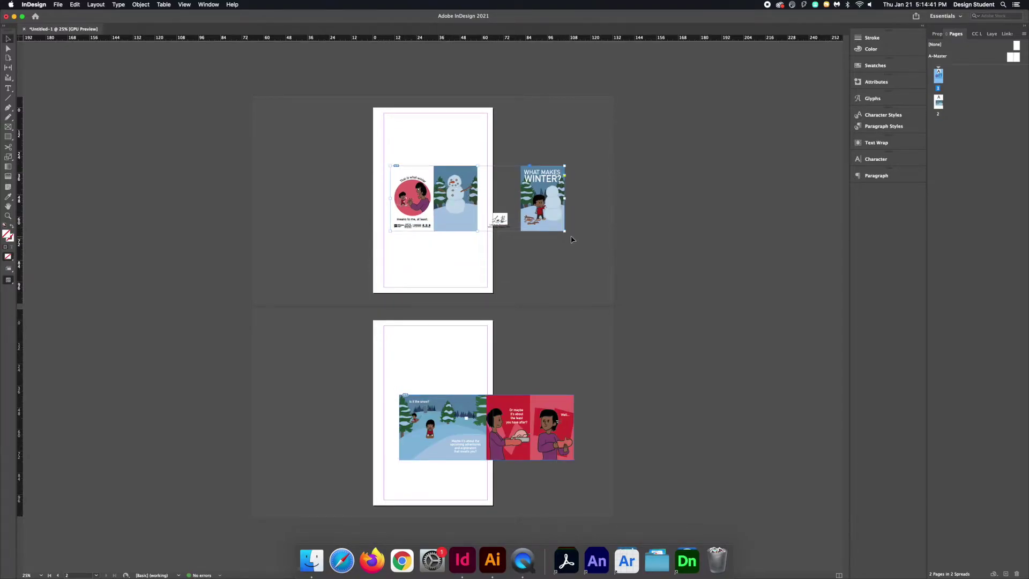
drag(559, 214, 422, 152)
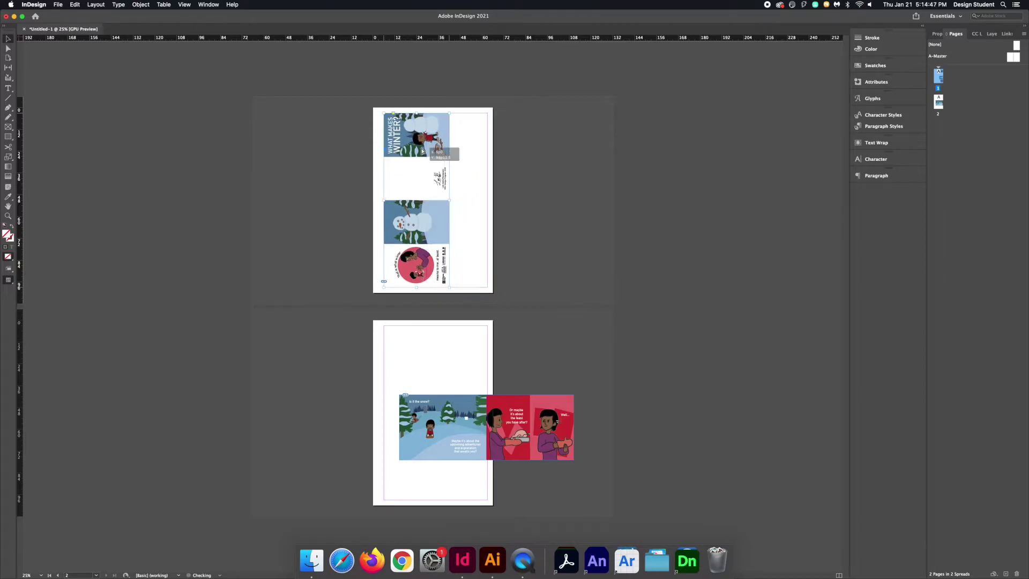
click(467, 153)
- Rotate the inside spread 90° clockwise and fit it against page 2's edges
drag(535, 432, 550, 399)
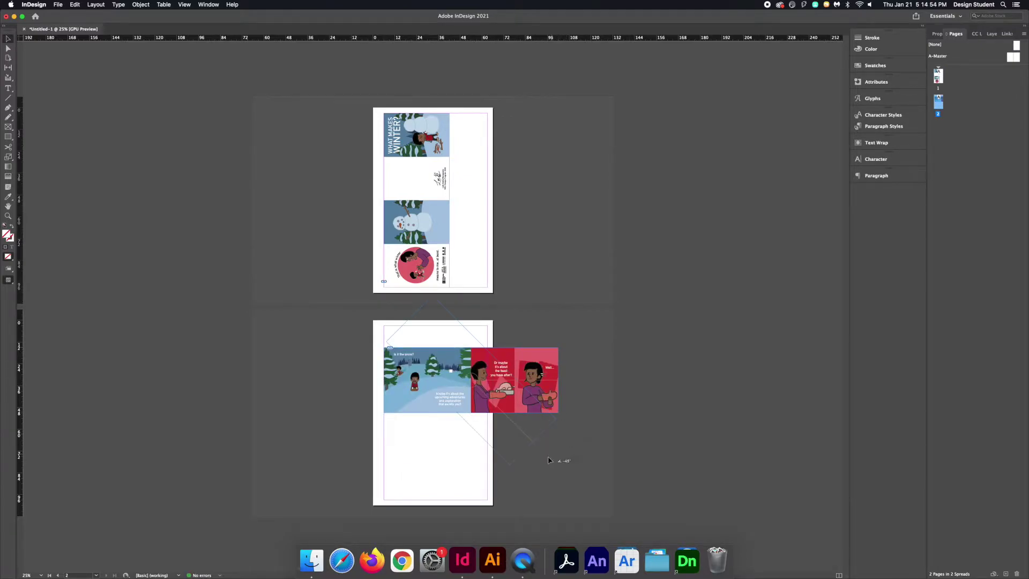
key(super+alt+9)
drag(486, 446, 454, 489)
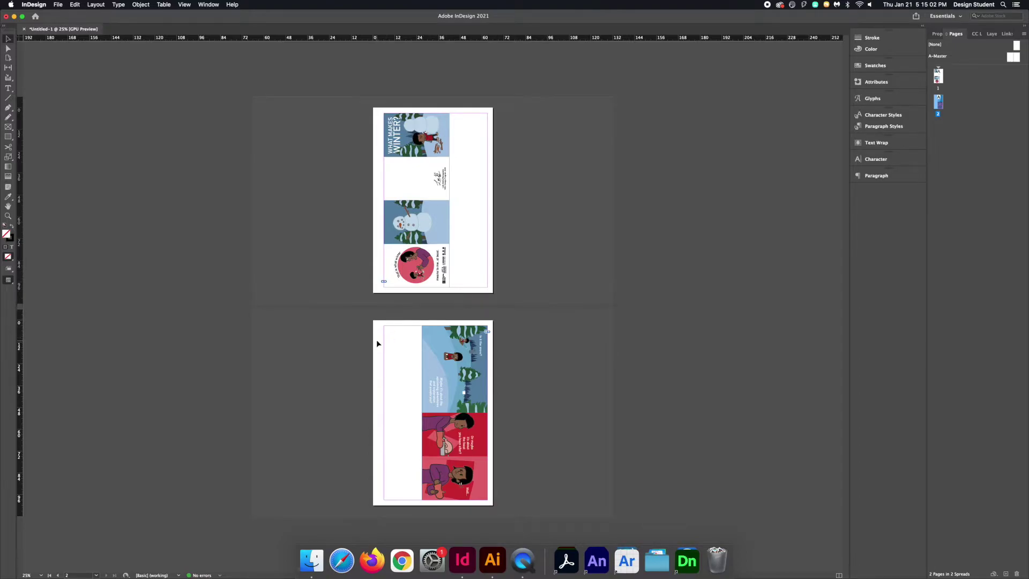
click(345, 237)
- Draw a frame covering page 1 and select everything on that page
click(6, 128)
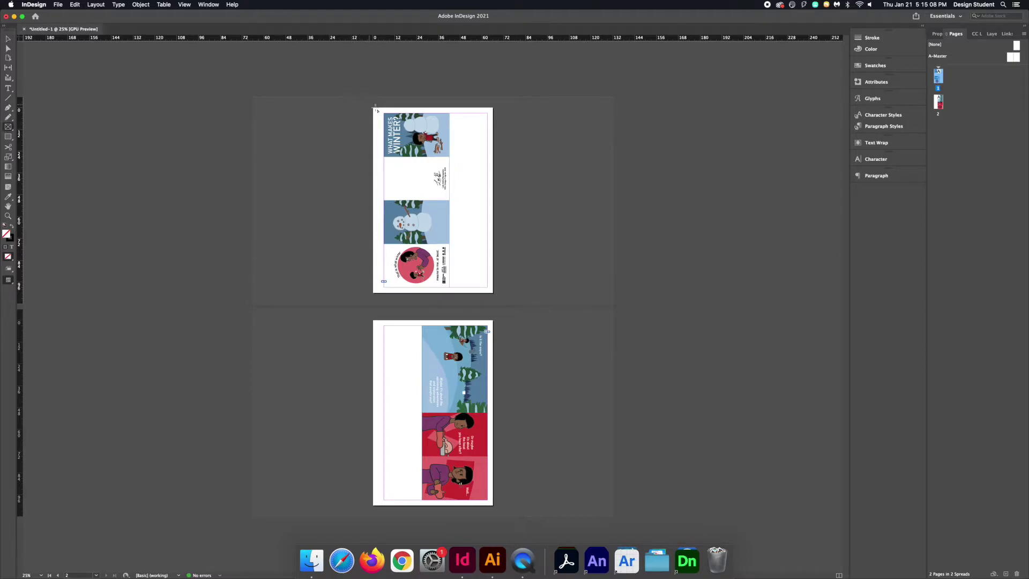
drag(373, 106, 493, 293)
click(8, 38)
drag(361, 111, 505, 253)
- Copy page 1's artwork onto page 2, flip it horizontally, and align it
drag(443, 194, 558, 198)
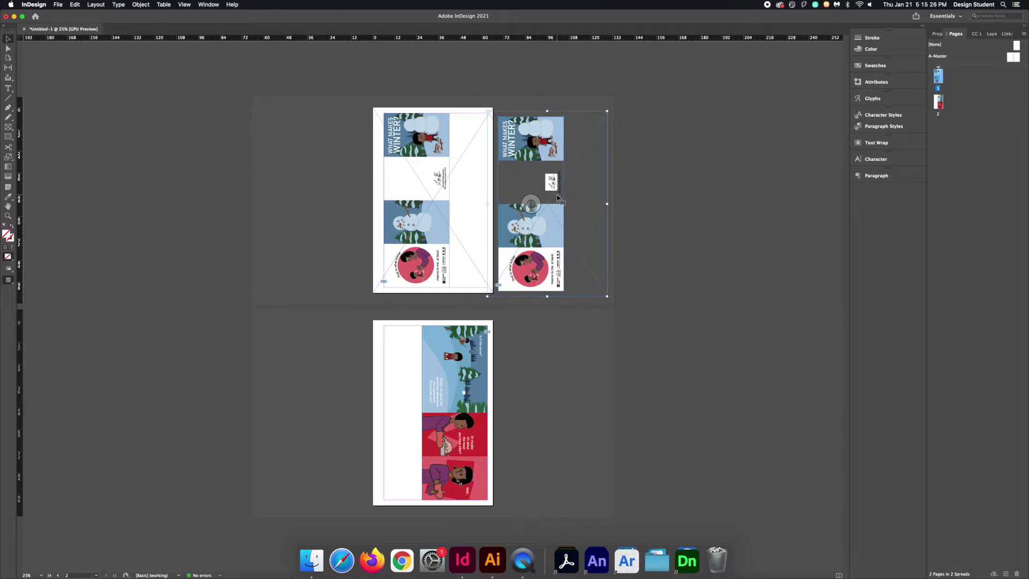
drag(558, 196, 443, 405)
right_click(404, 360)
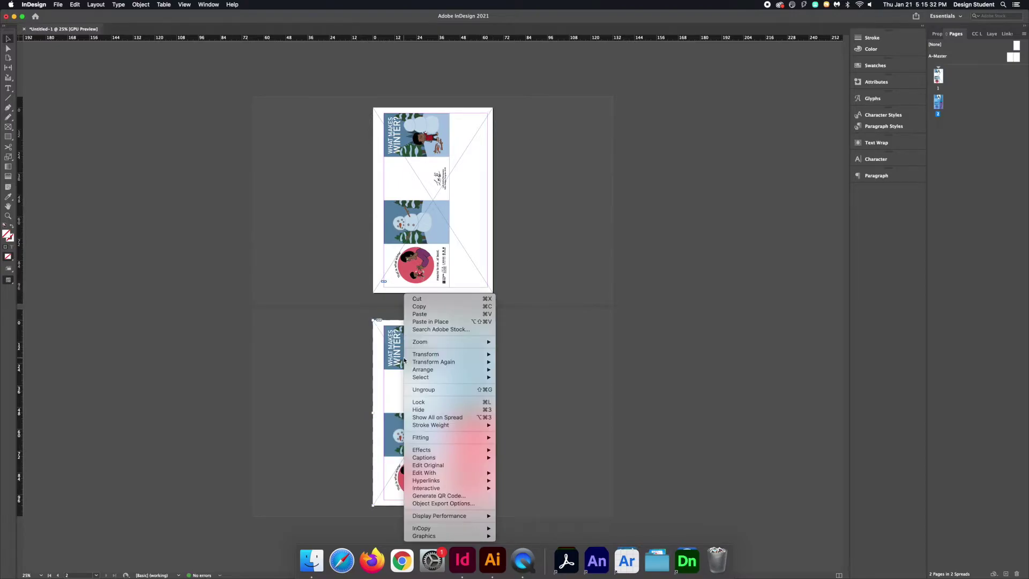
mouse_move(458, 354)
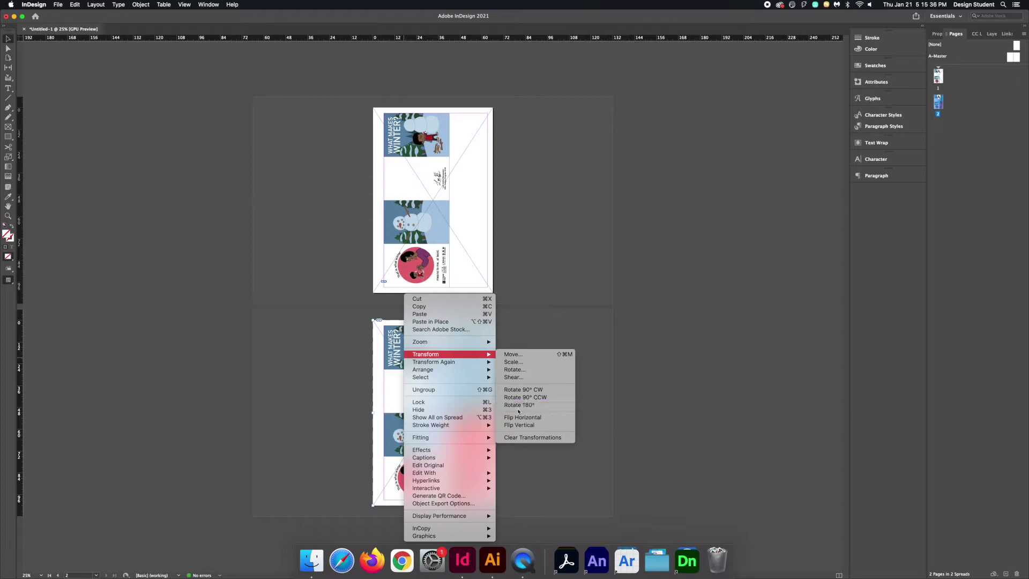
click(548, 422)
drag(329, 352, 348, 353)
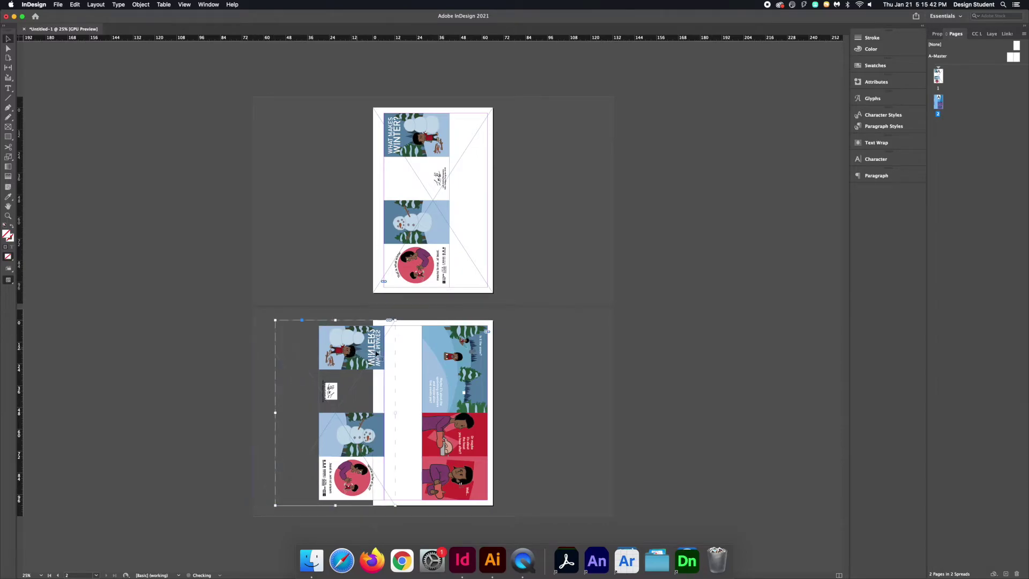
drag(424, 351, 466, 352)
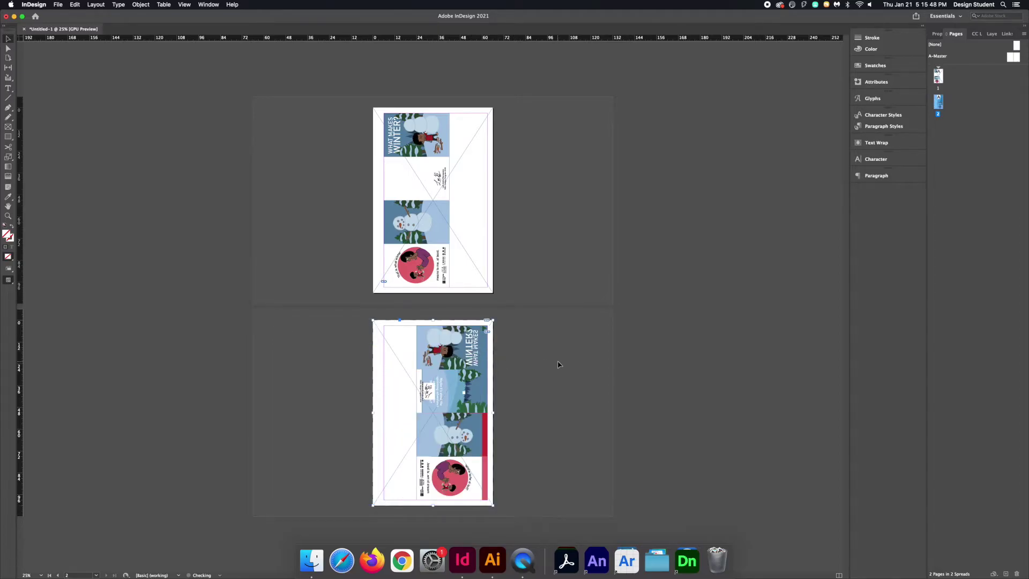
- Stack Card Print.ai above the mirrored group and nudge the inside spread into alignment
key(super+equal)
key(super+equal)
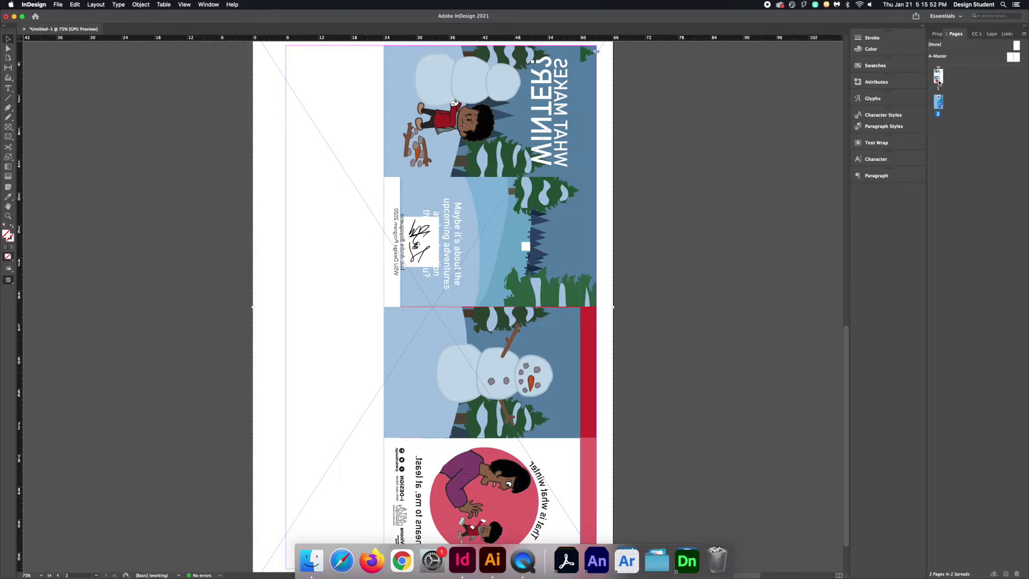
click(992, 34)
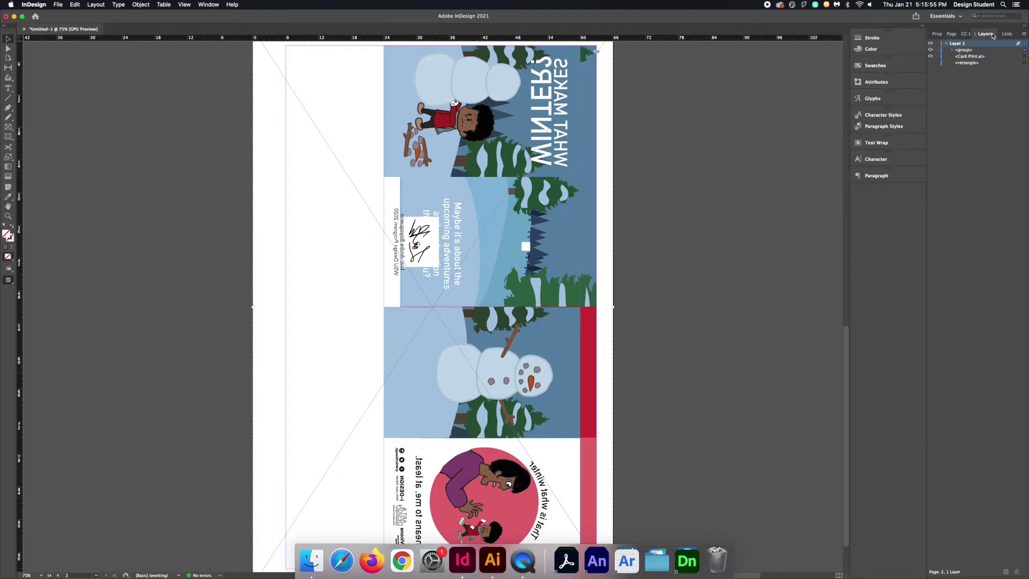
click(930, 50)
click(930, 50)
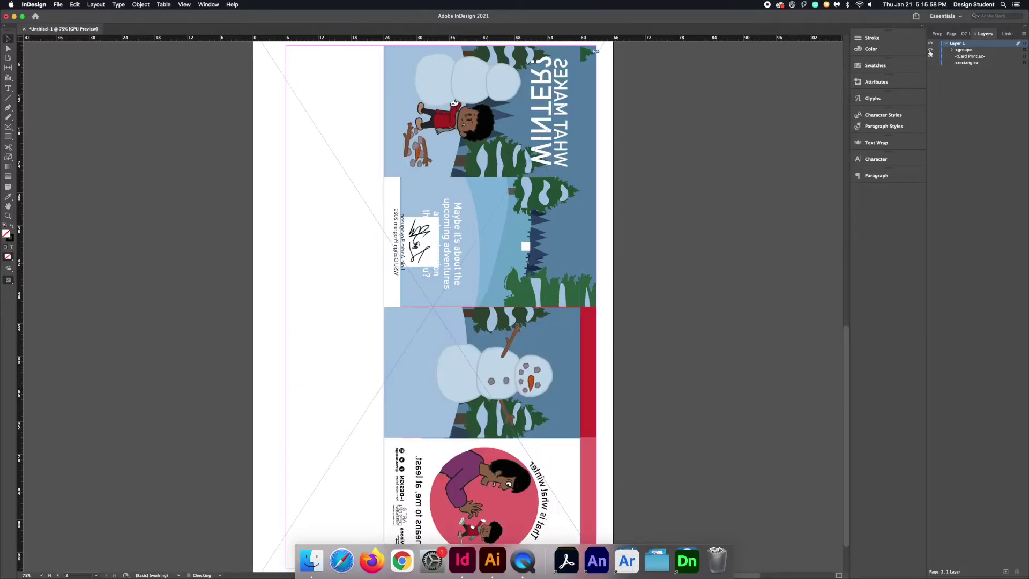
click(1024, 57)
drag(974, 60, 971, 49)
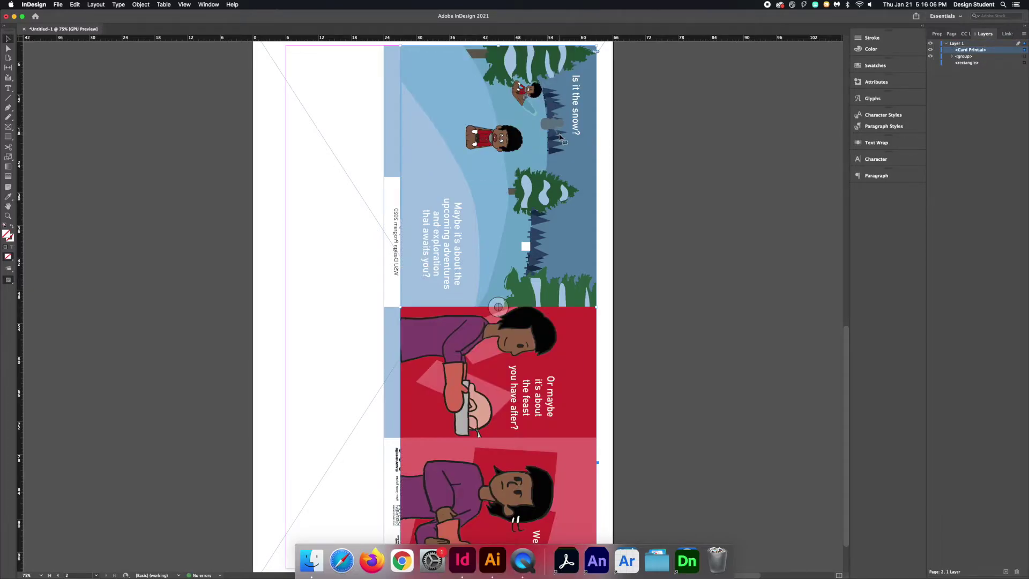
key(shift+Left)
key(shift+Left)
key(shift+Left)
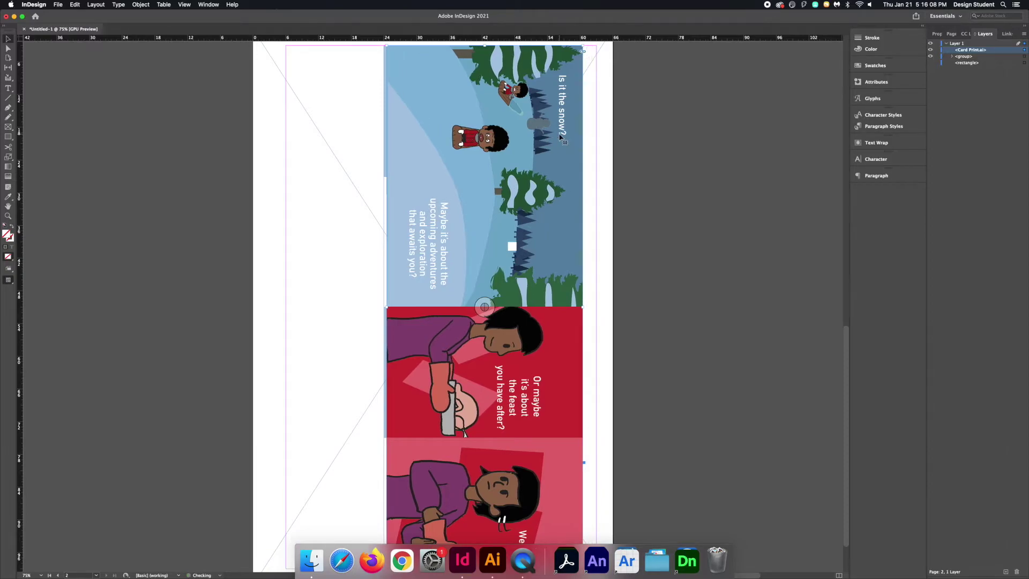
key(Right)
key(Right)
key(Right)
key(Right)
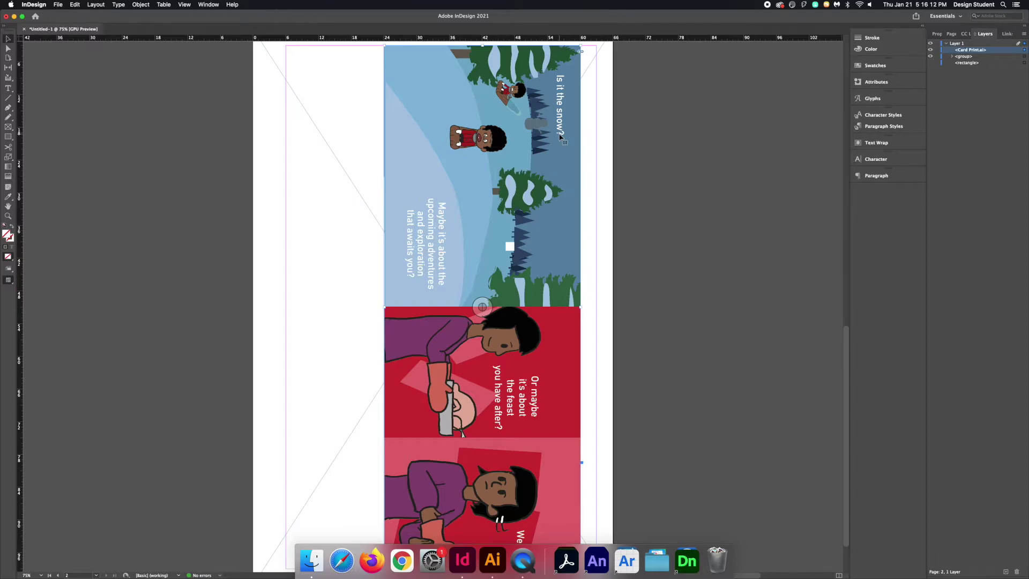
- Compare the overlapping artworks, then leave the mirrored reference copy hidden
click(930, 50)
click(930, 50)
click(930, 50)
click(930, 51)
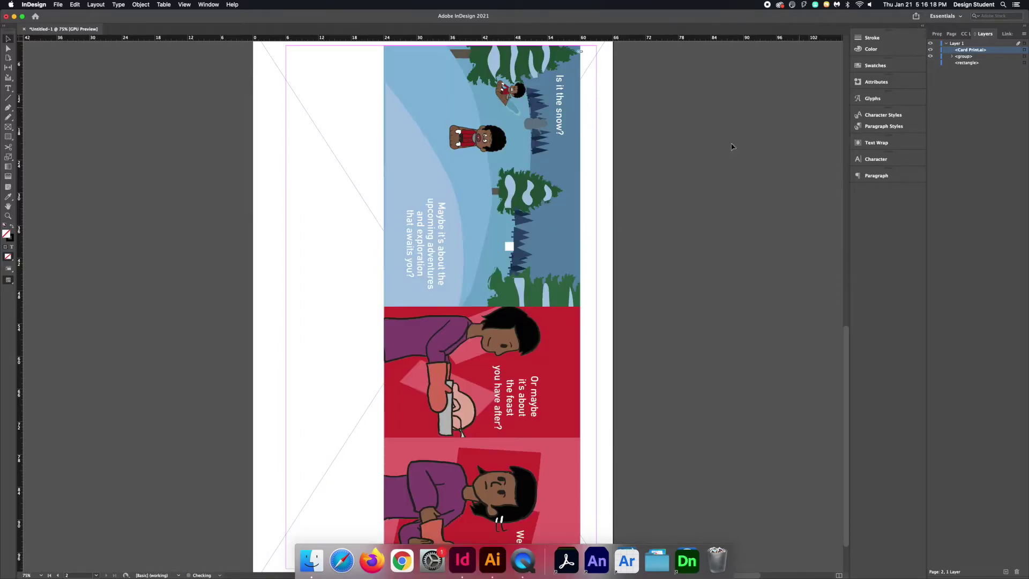
- Delete the empty frame on page 1
key(super+minus)
key(super+minus)
key(super+minus)
key(super+minus)
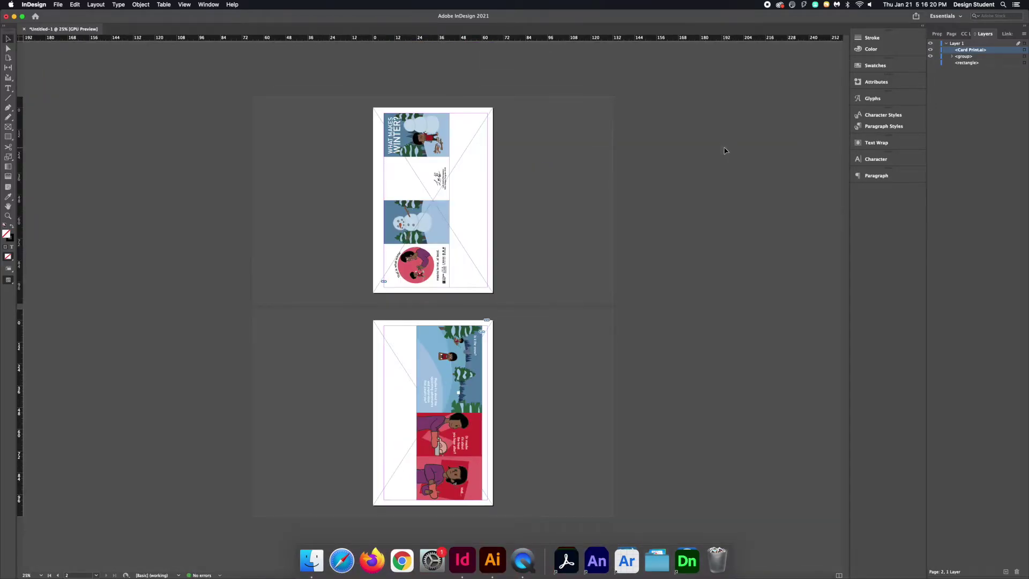
click(401, 352)
click(661, 353)
click(480, 203)
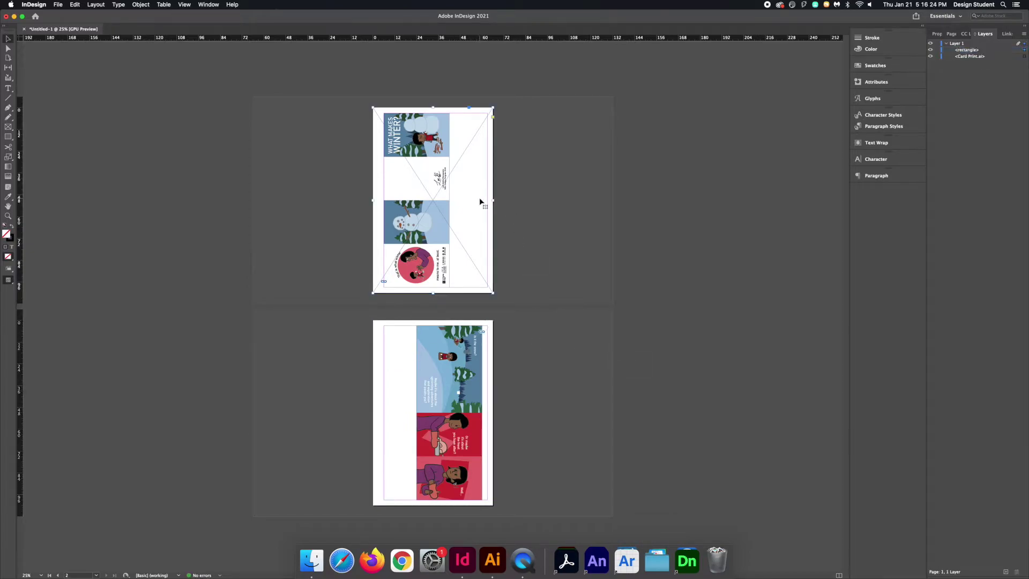
key(Delete)
- In Illustrator, add a small white rectangle to Card Print.ai and save the file
click(493, 559)
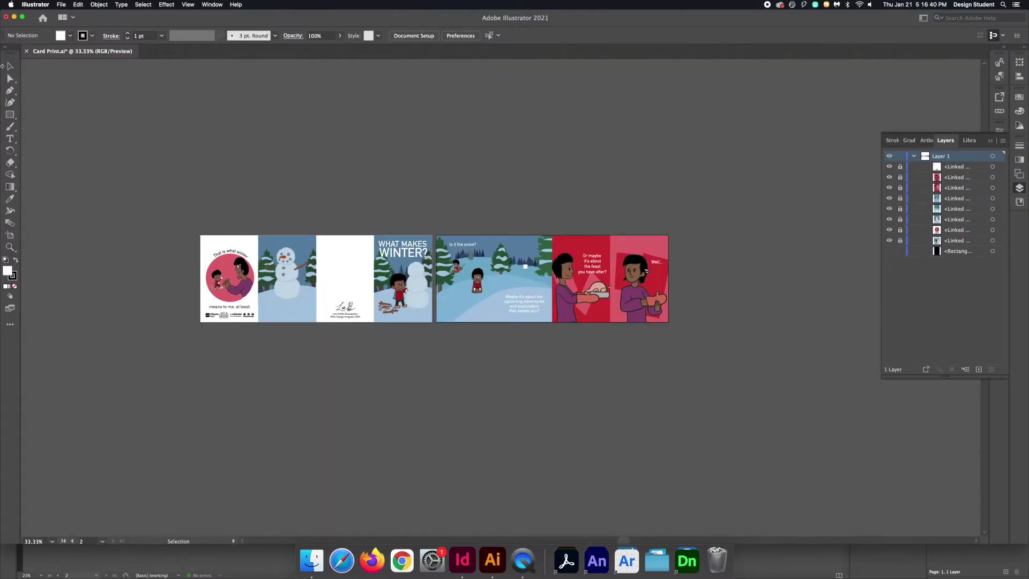
click(11, 115)
drag(211, 175, 225, 189)
click(10, 66)
click(136, 150)
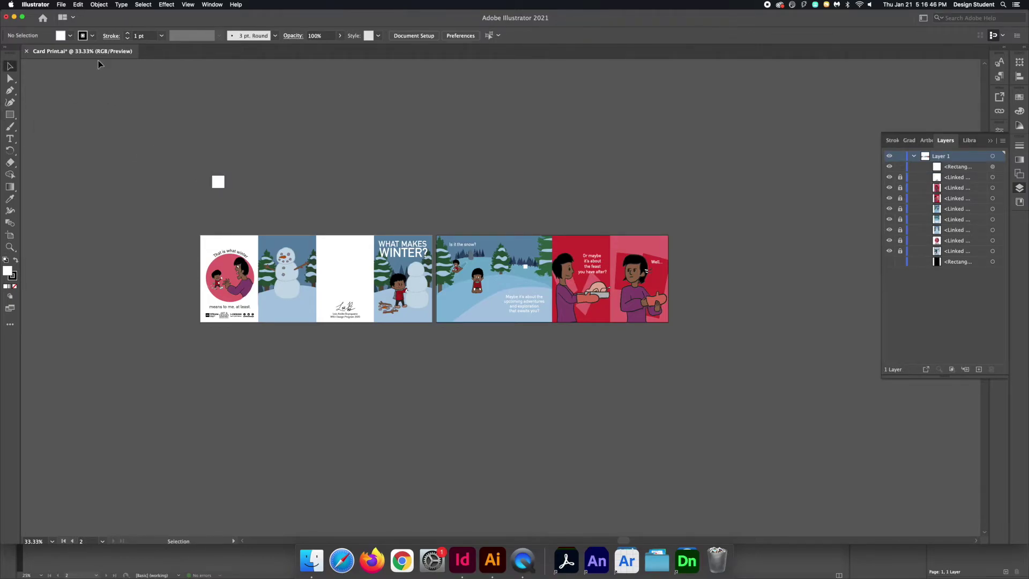
click(61, 4)
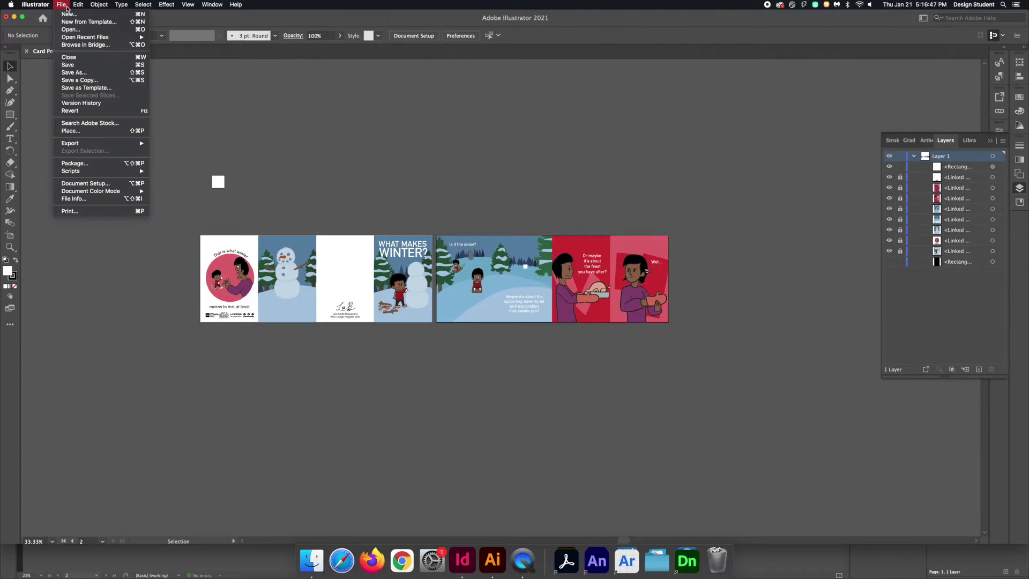
click(81, 65)
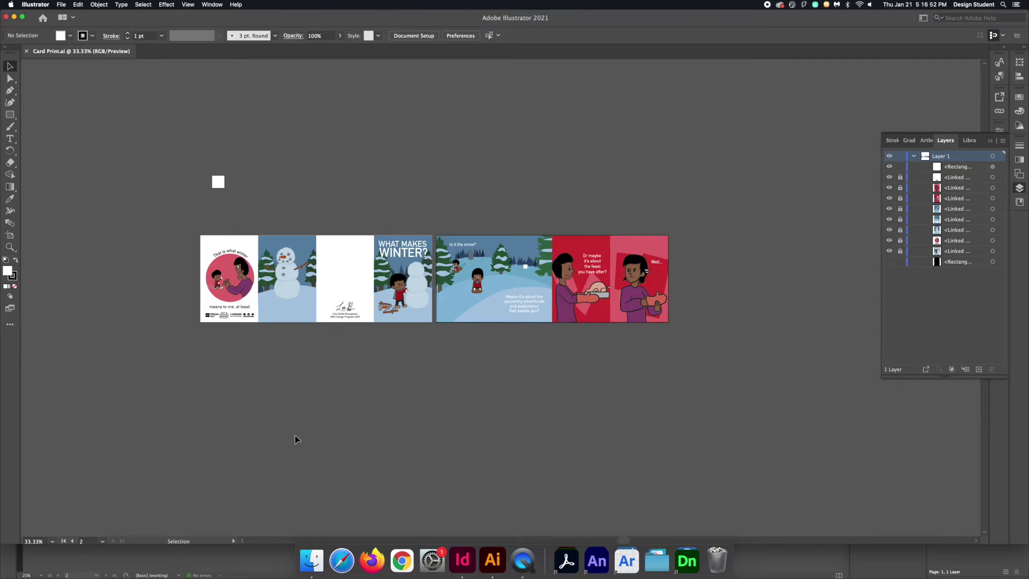
- Update the modified Card Print.ai links on pages 1 and 2
key(super+Tab)
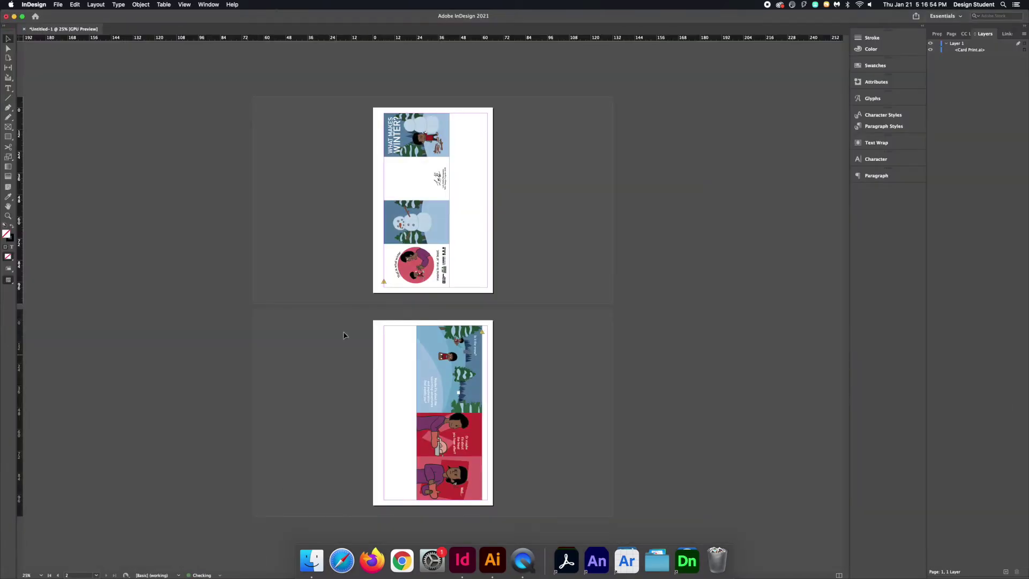
key(super+equal)
key(super+equal)
key(super+equal)
key(super+equal)
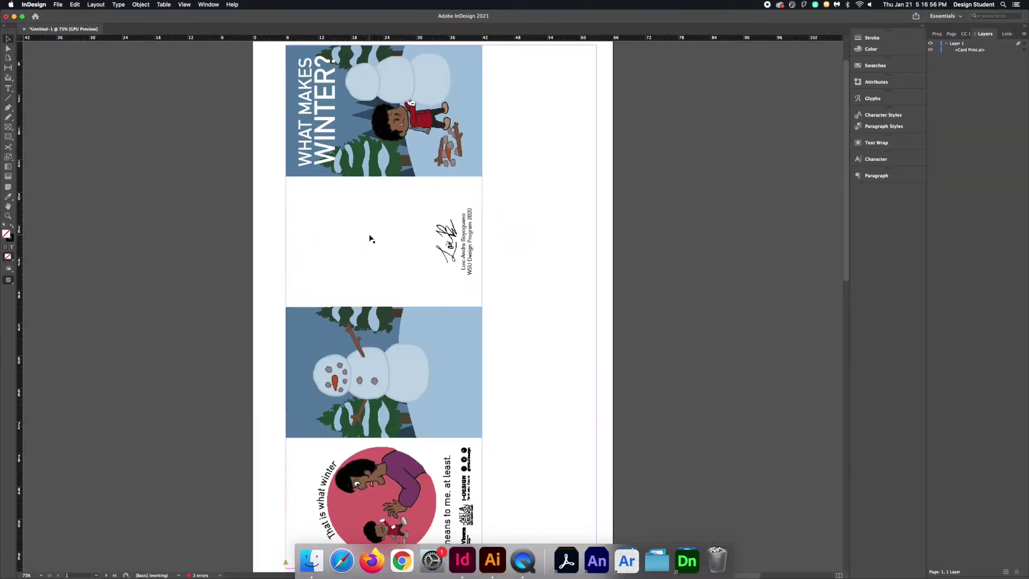
scroll(221, 361, down, 5)
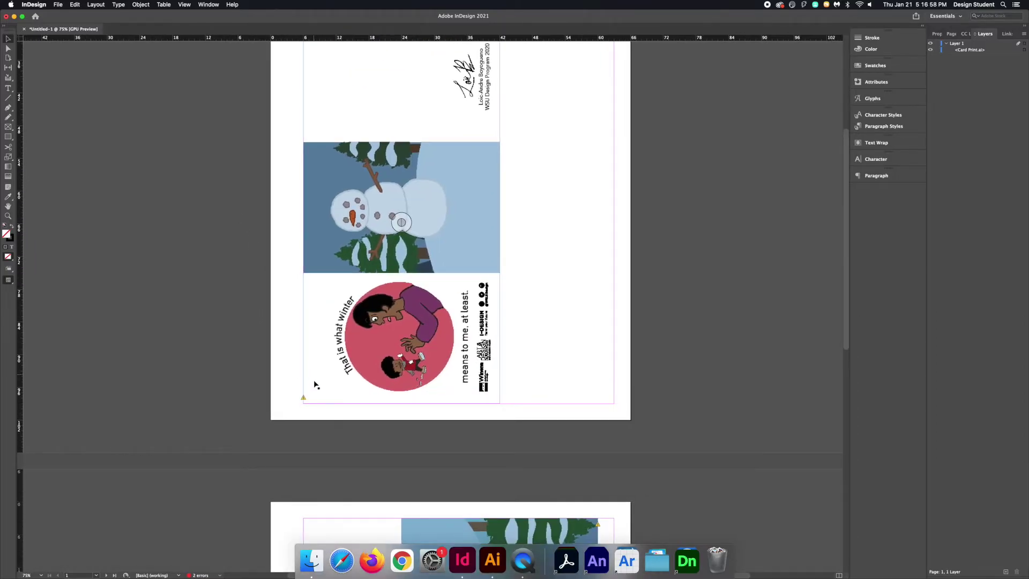
click(303, 398)
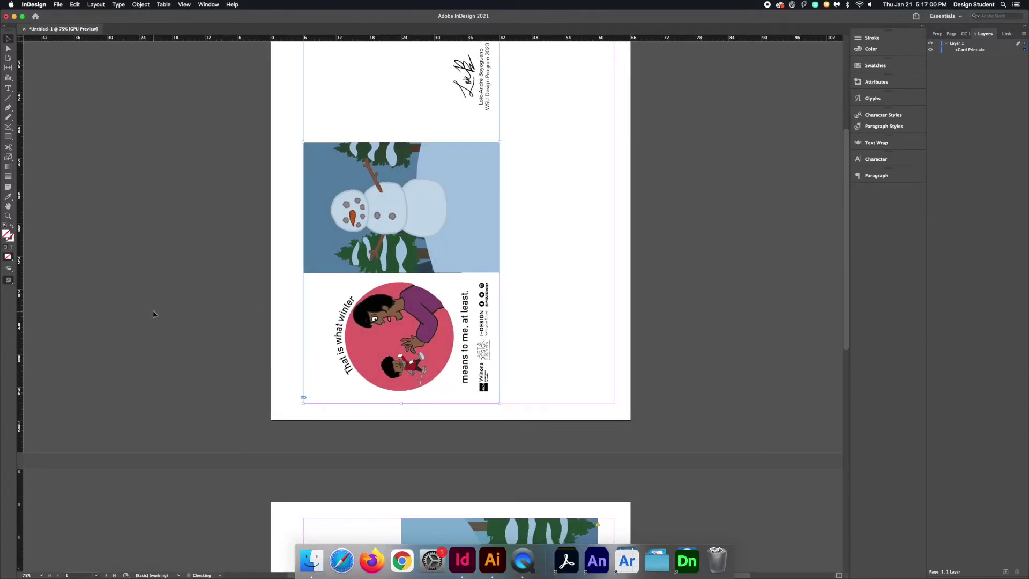
key(super+minus)
key(super+minus)
key(super+minus)
key(super+minus)
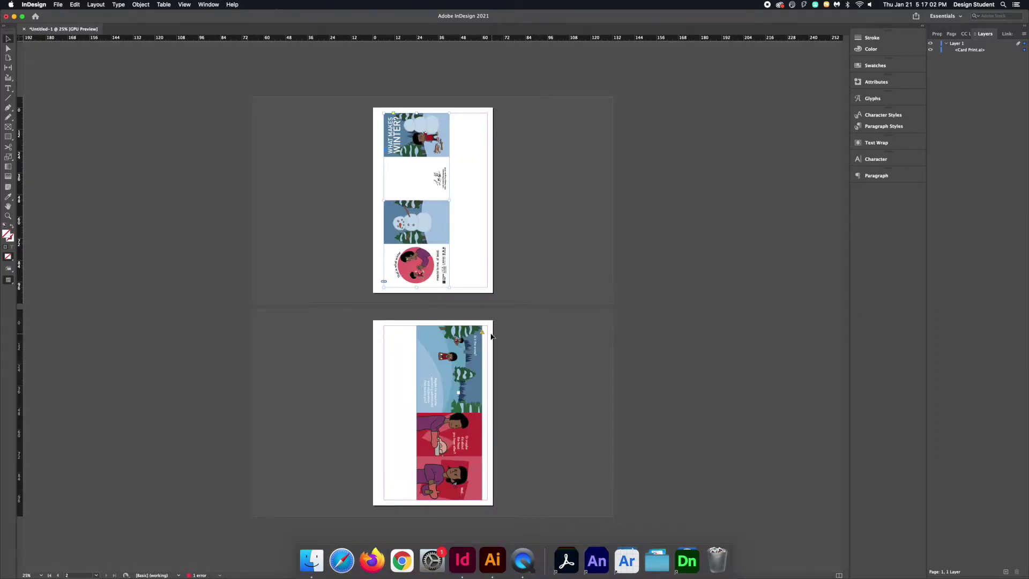
click(483, 333)
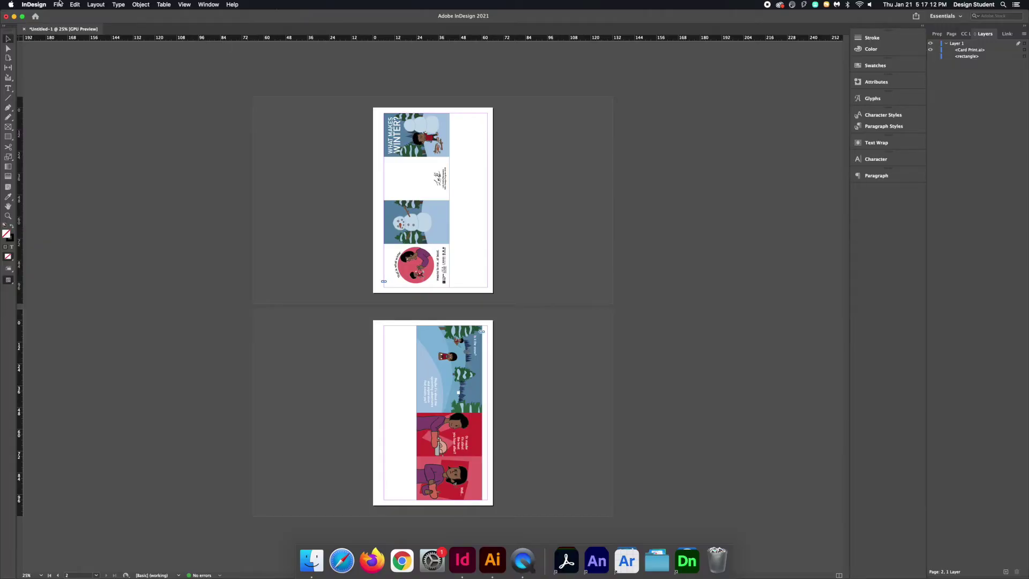
- Open the Print dialog and select the (PaperC) RicohC7110SX_CMYK printer
click(59, 3)
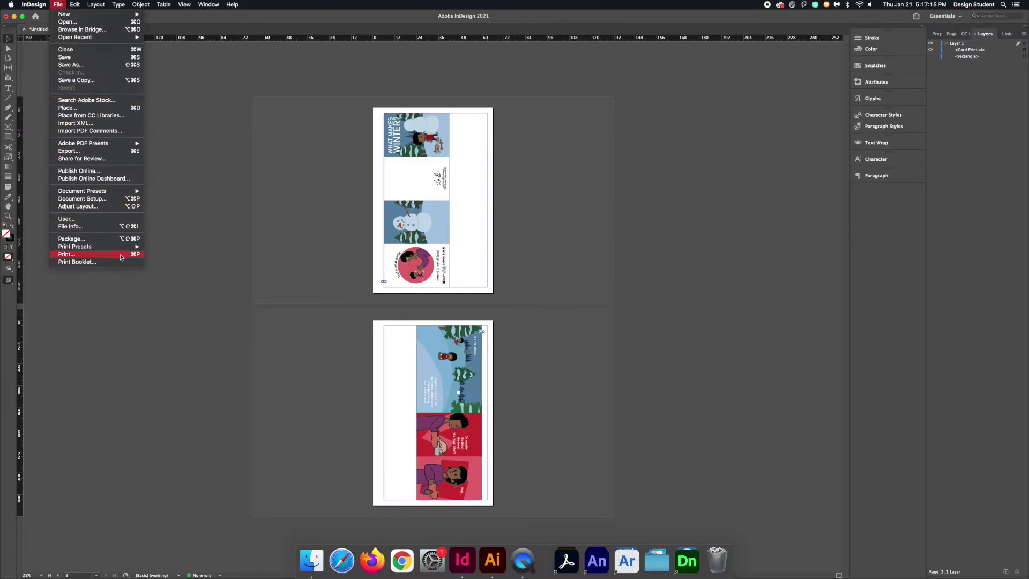
click(120, 256)
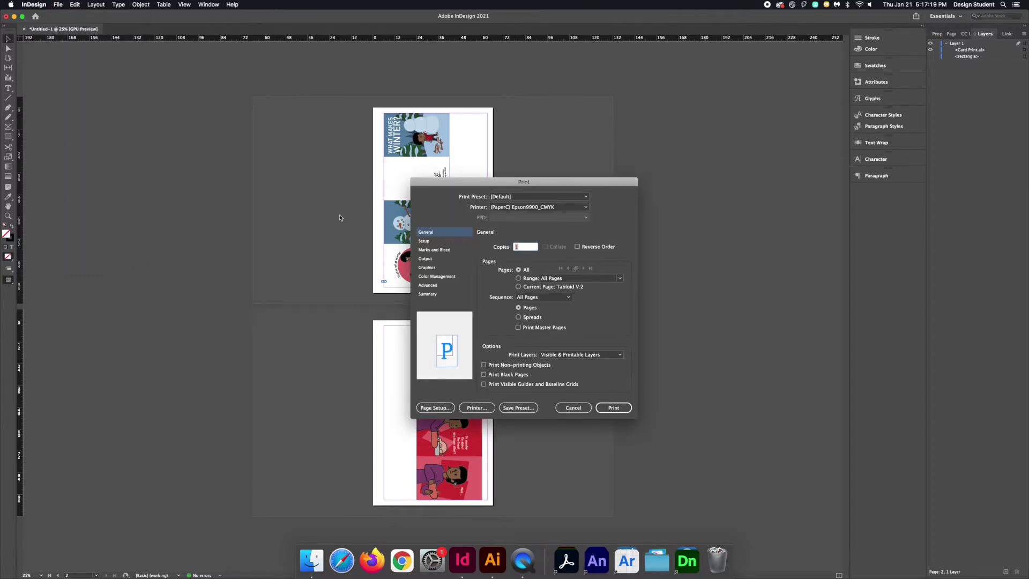
drag(545, 188, 339, 97)
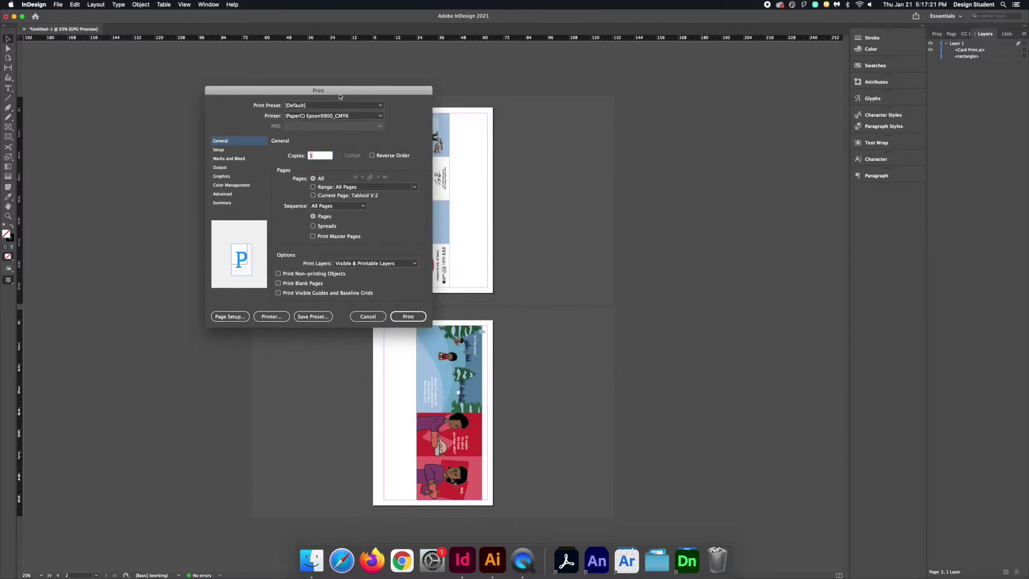
click(359, 116)
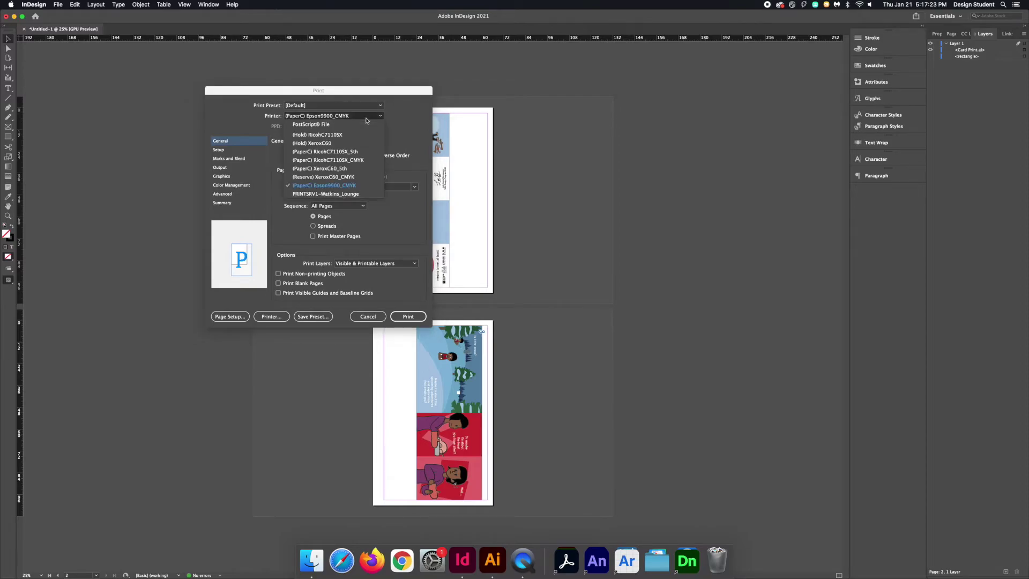
click(373, 163)
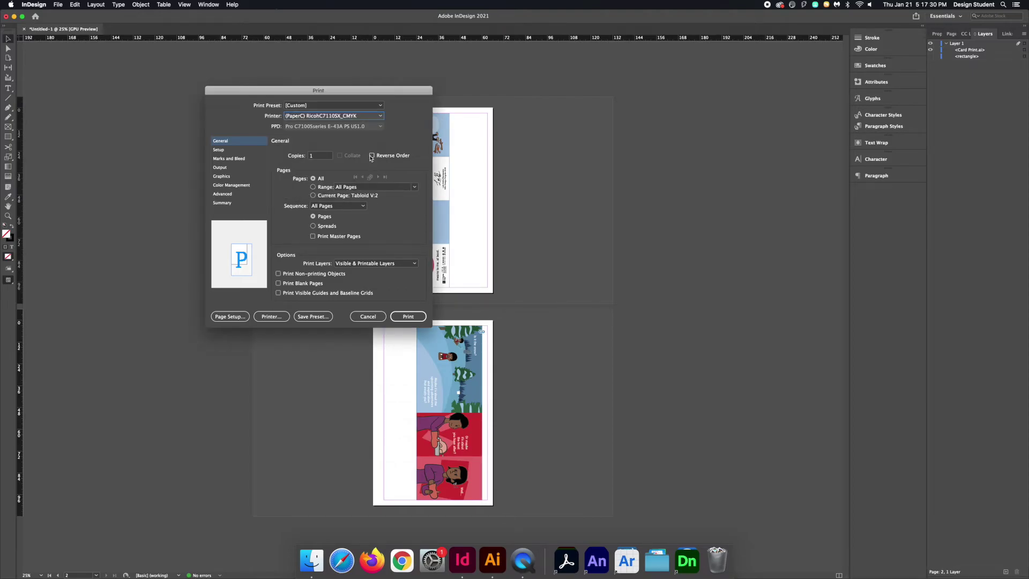
- In Page Setup, format for the Ricoh printer on Tabloid 11 x 17 in paper
click(235, 320)
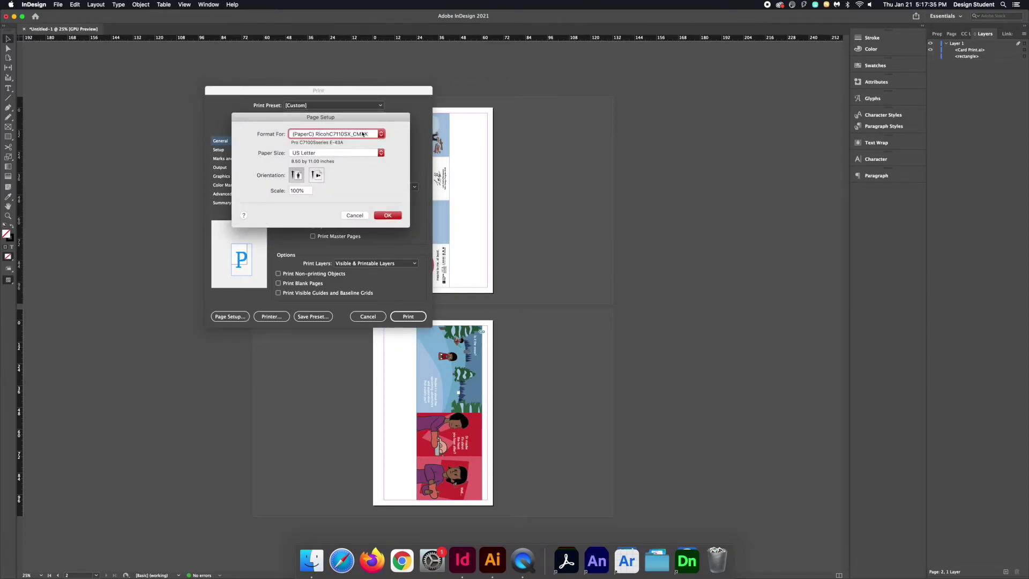
click(363, 134)
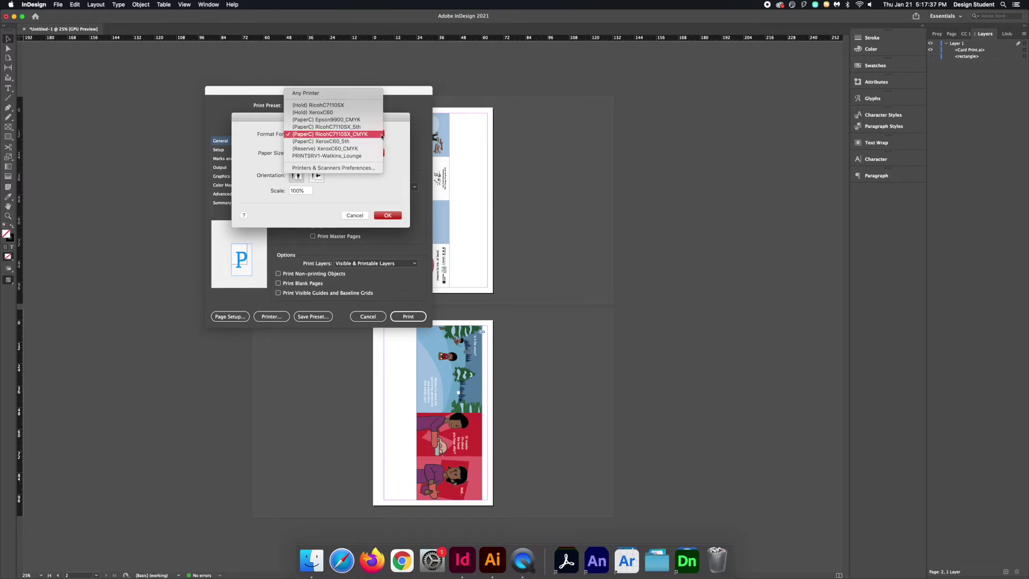
click(382, 135)
click(382, 152)
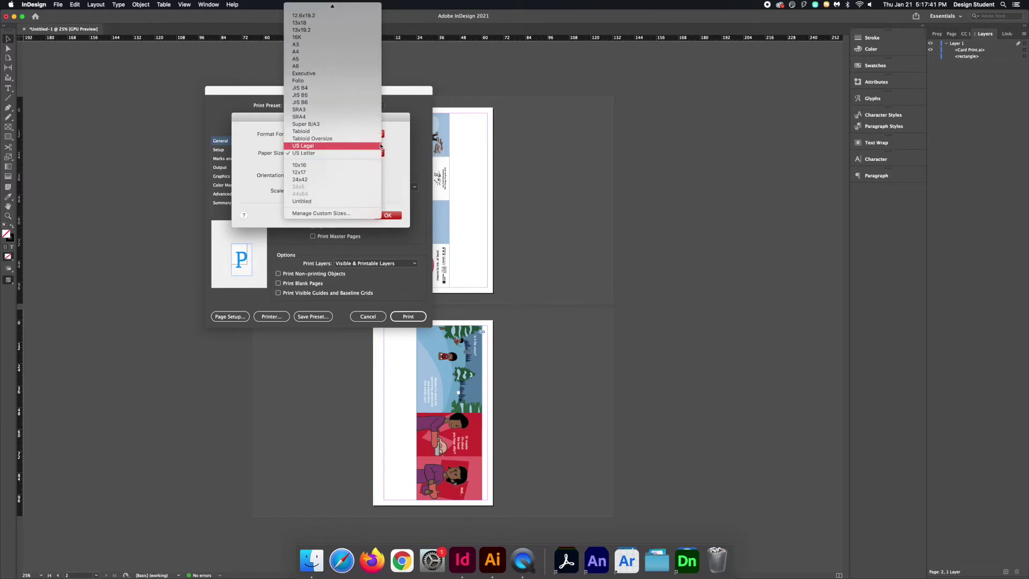
click(370, 131)
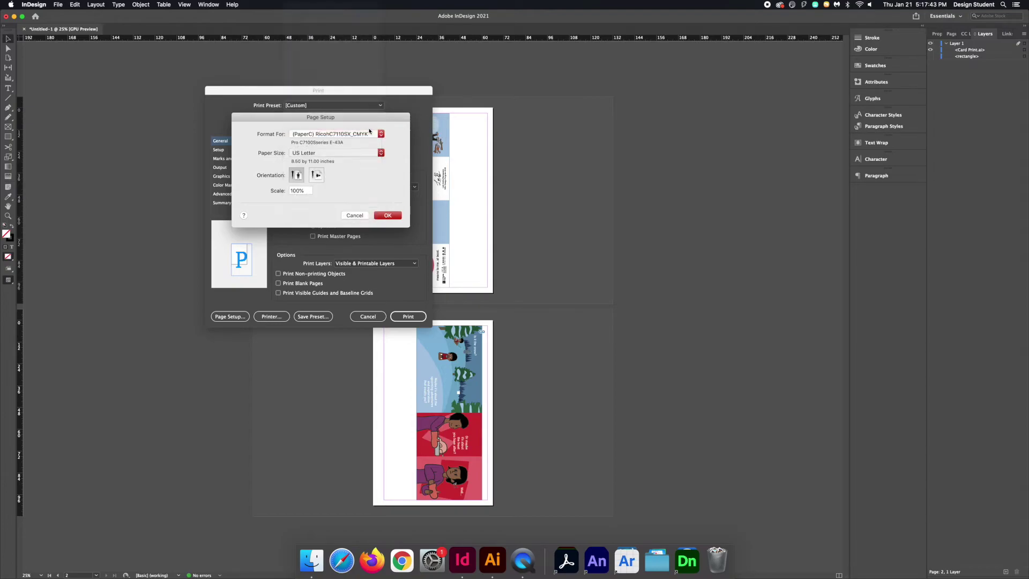
click(393, 216)
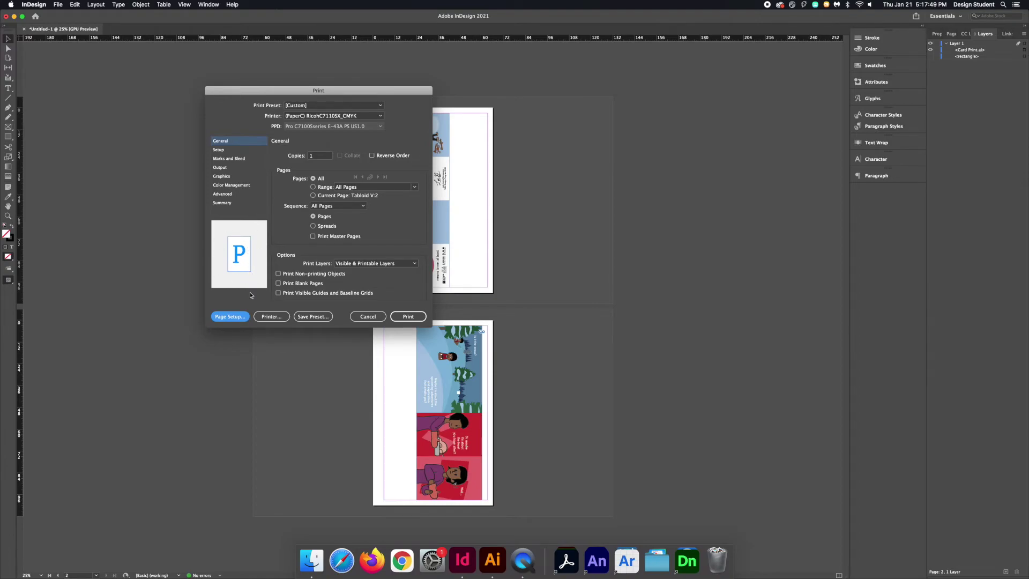
- Keep the Default_11x17 preset and set Fiery Features duplex to Open to left
click(281, 317)
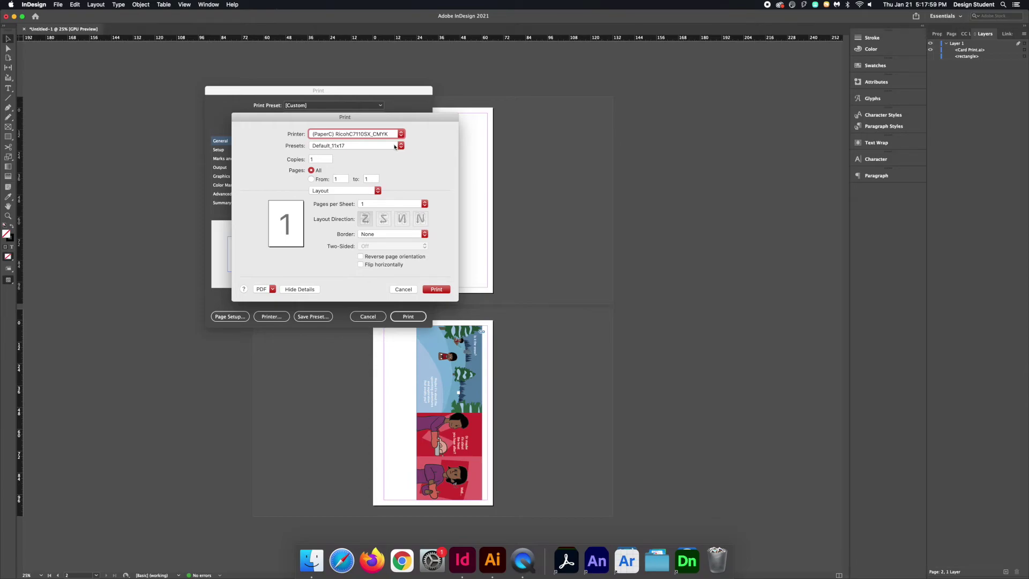
click(395, 146)
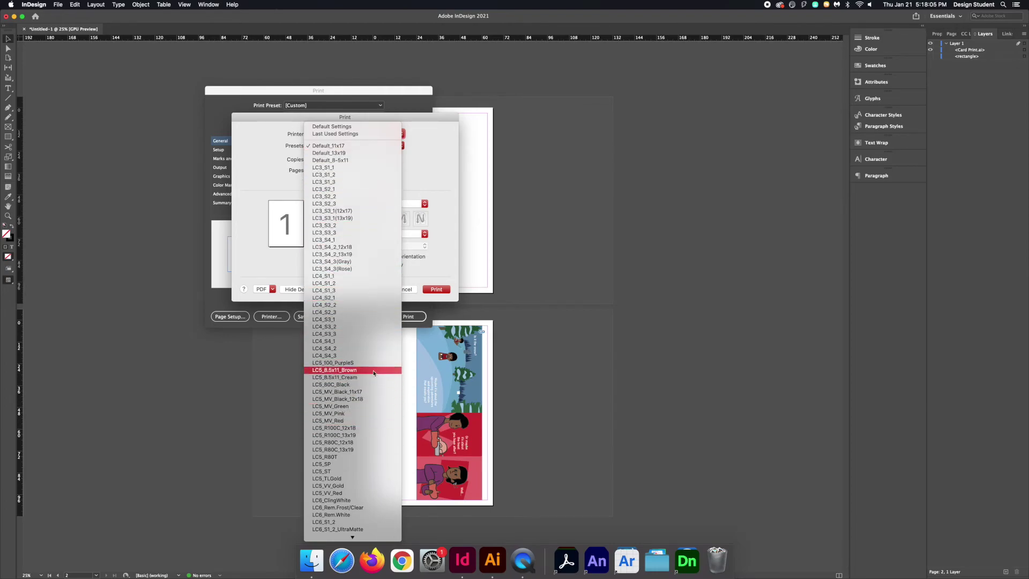
click(371, 147)
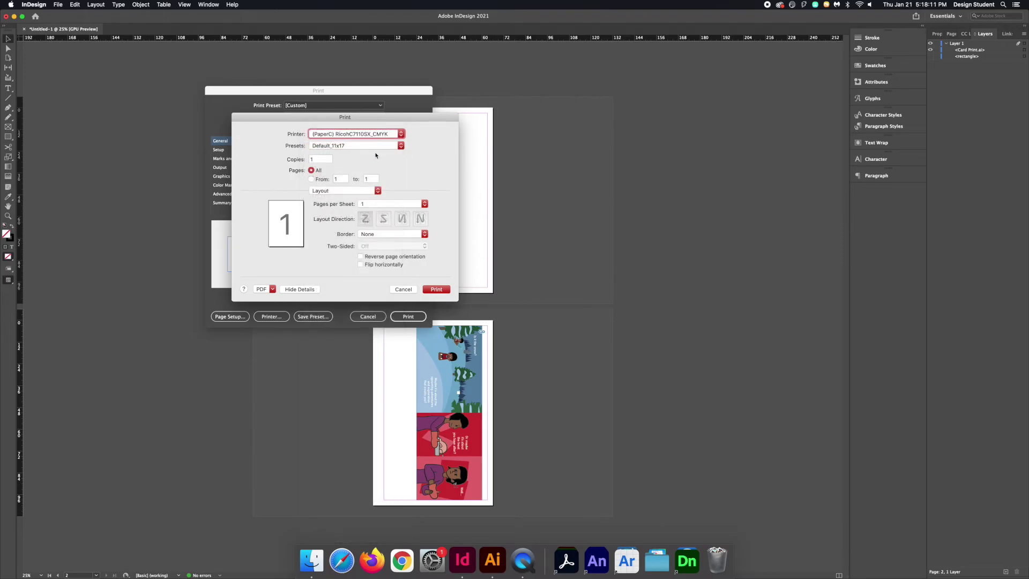
click(374, 190)
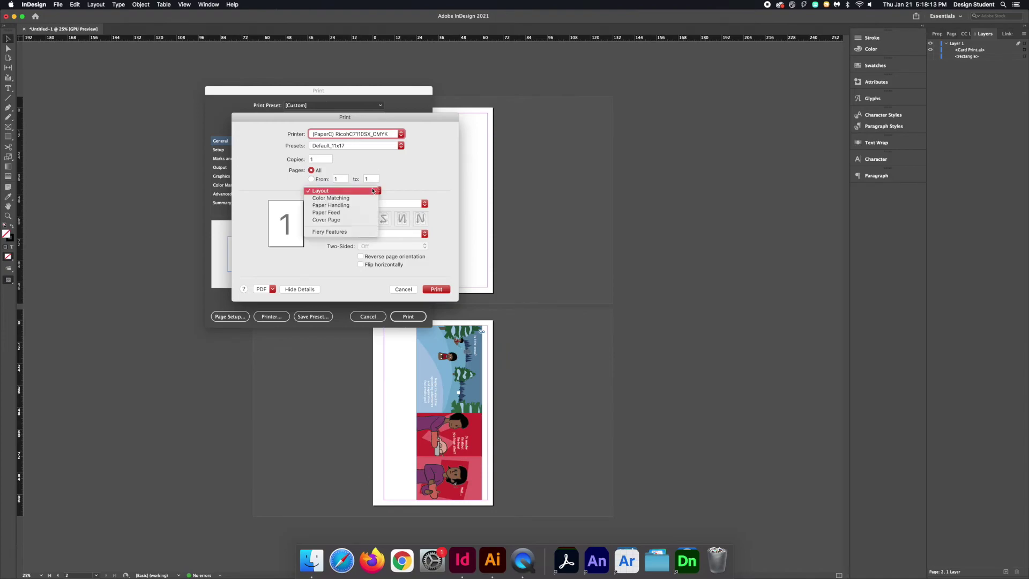
click(369, 233)
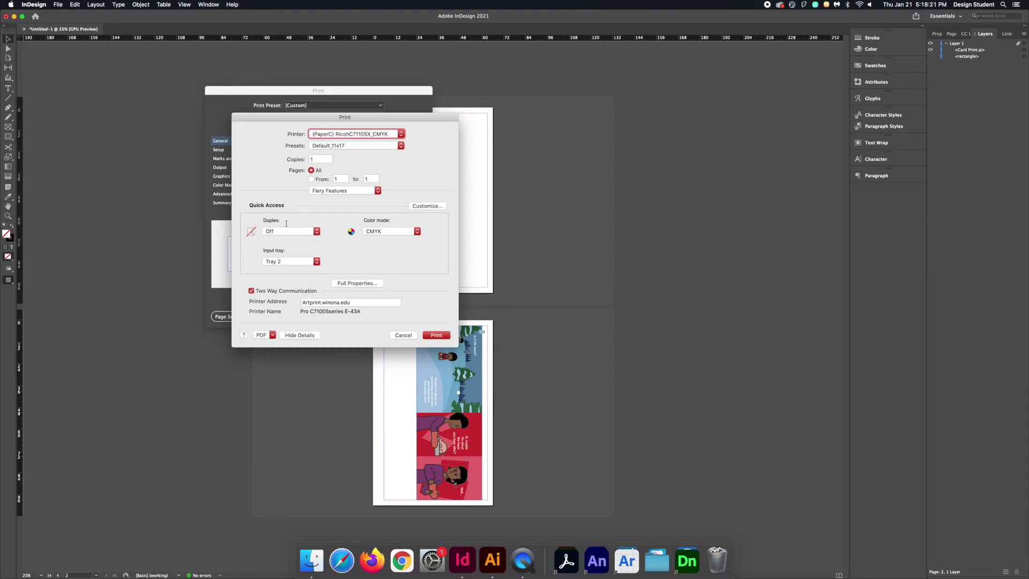
click(315, 232)
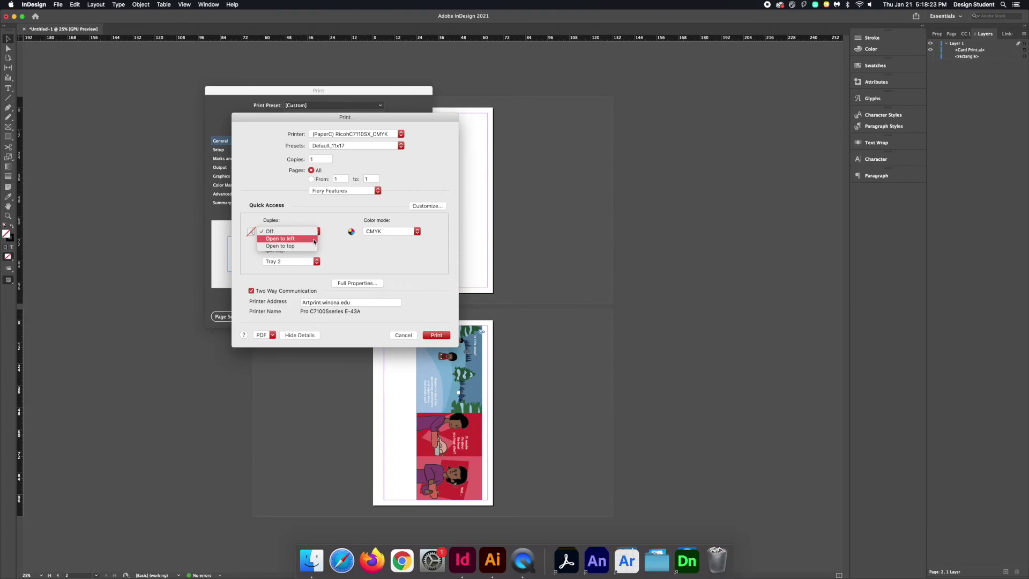
click(315, 239)
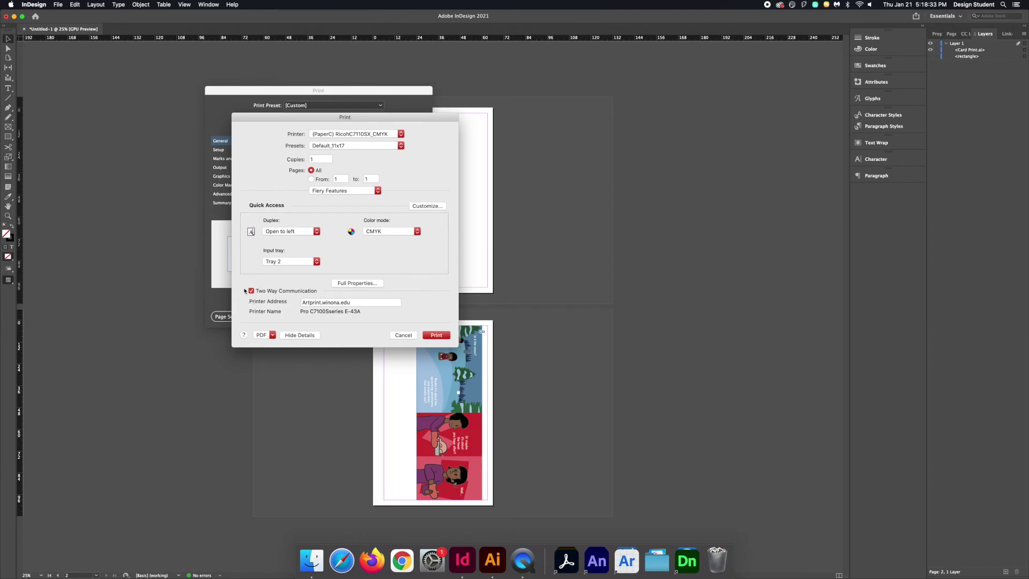
click(439, 336)
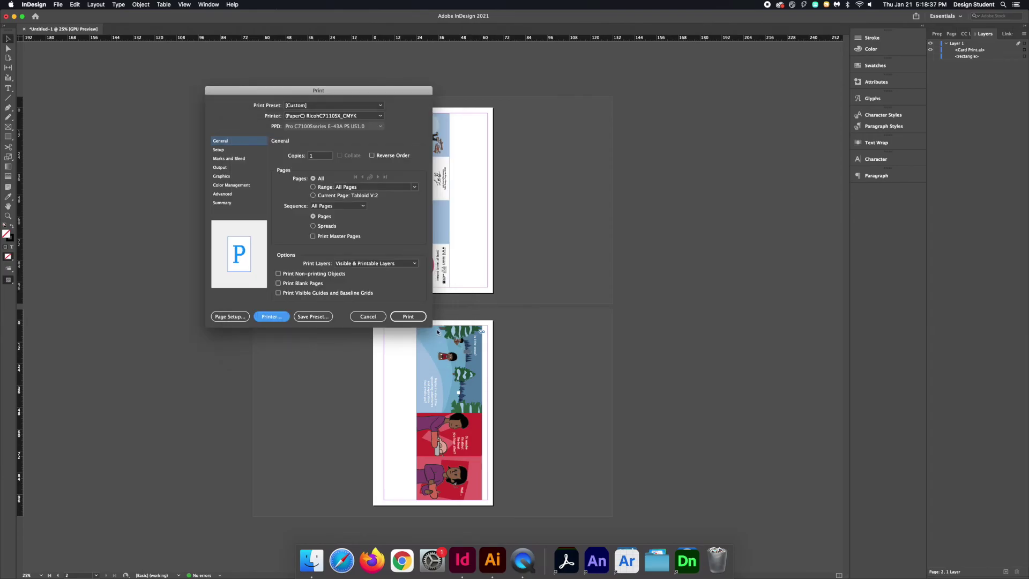
- Print the card, logging into the Ricoh printer with the account user name and password
click(420, 320)
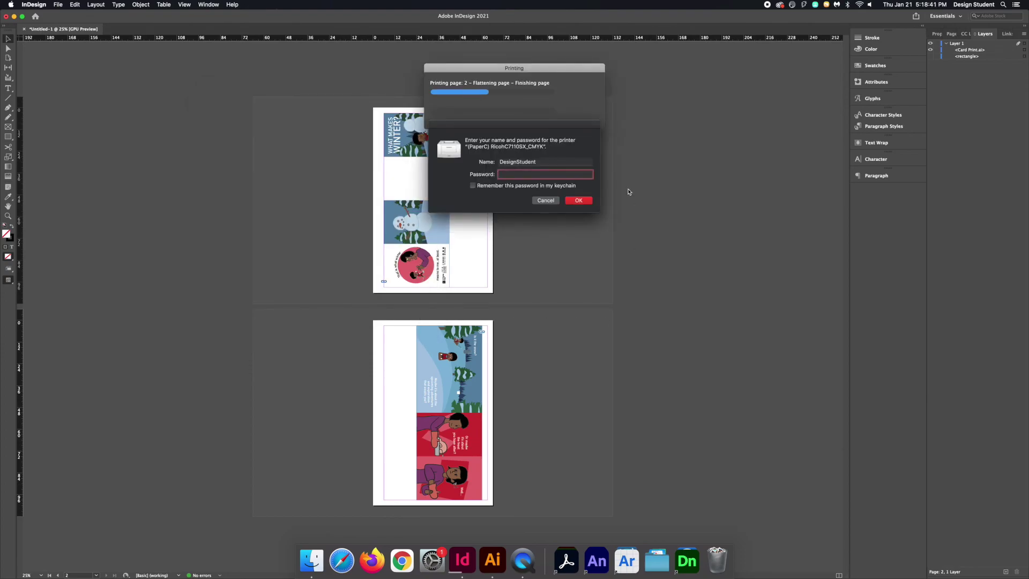
double_click(525, 162)
text(snvdovns)
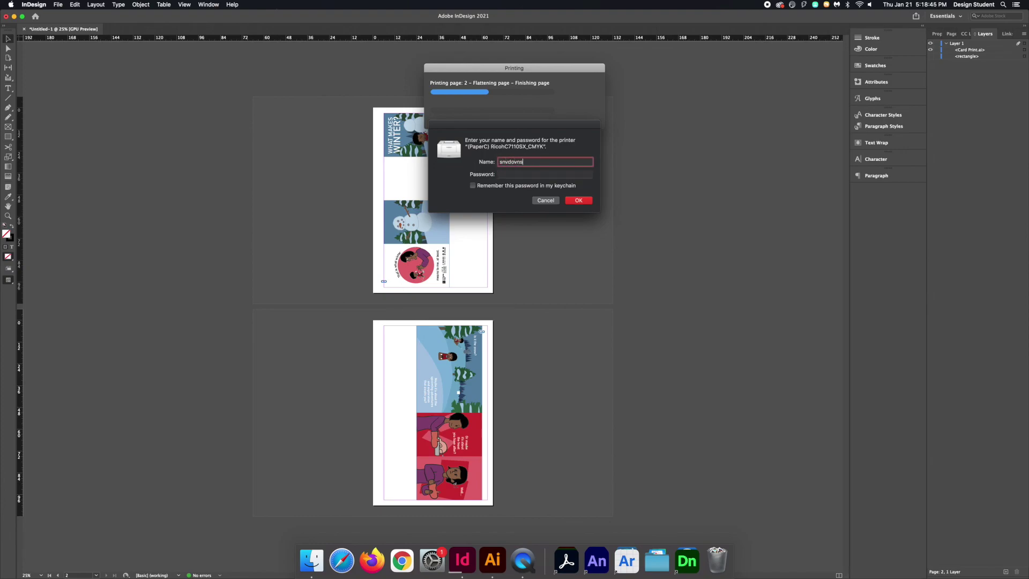
key(Tab)
text(•••••••••••••)
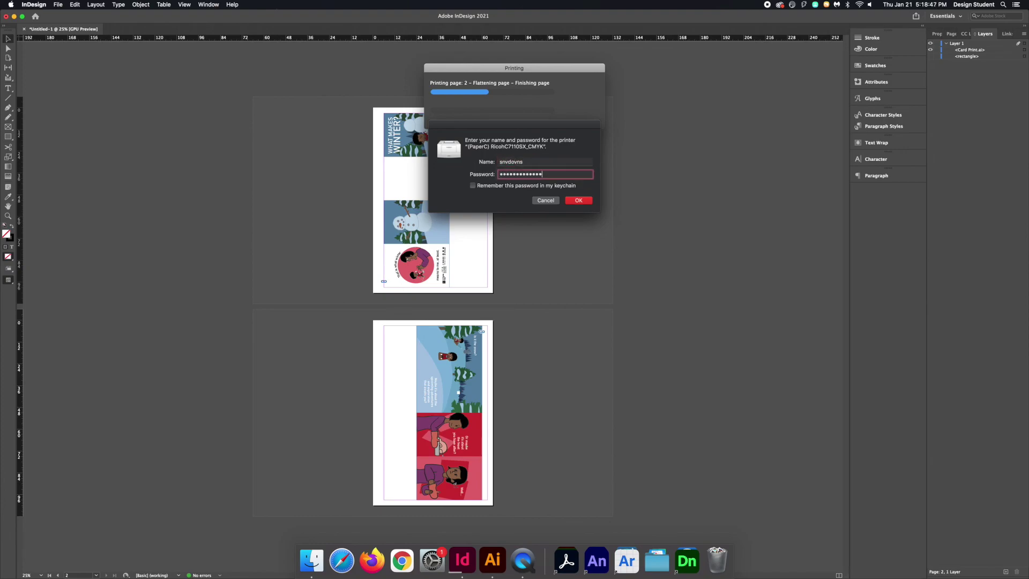
click(586, 200)
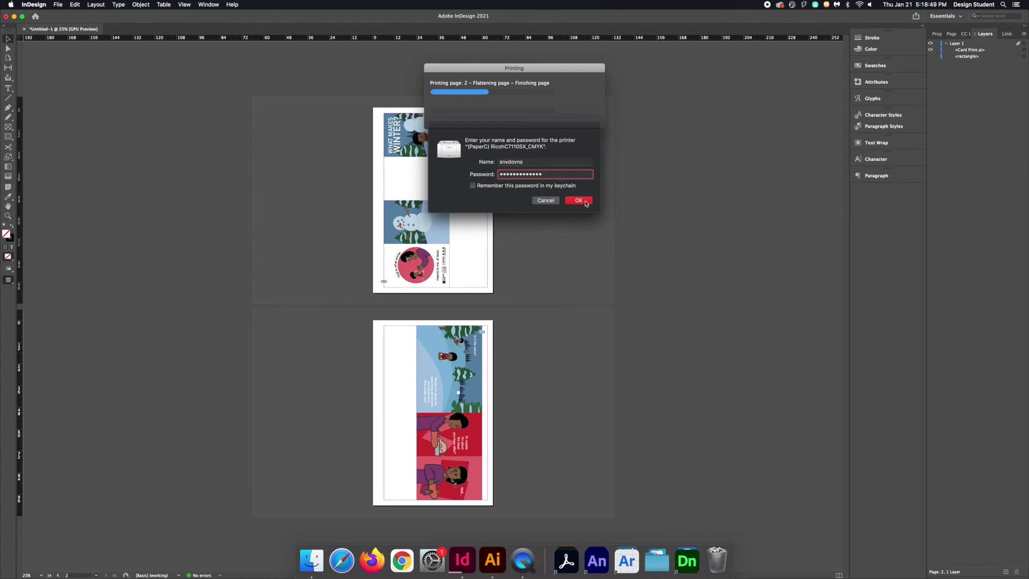